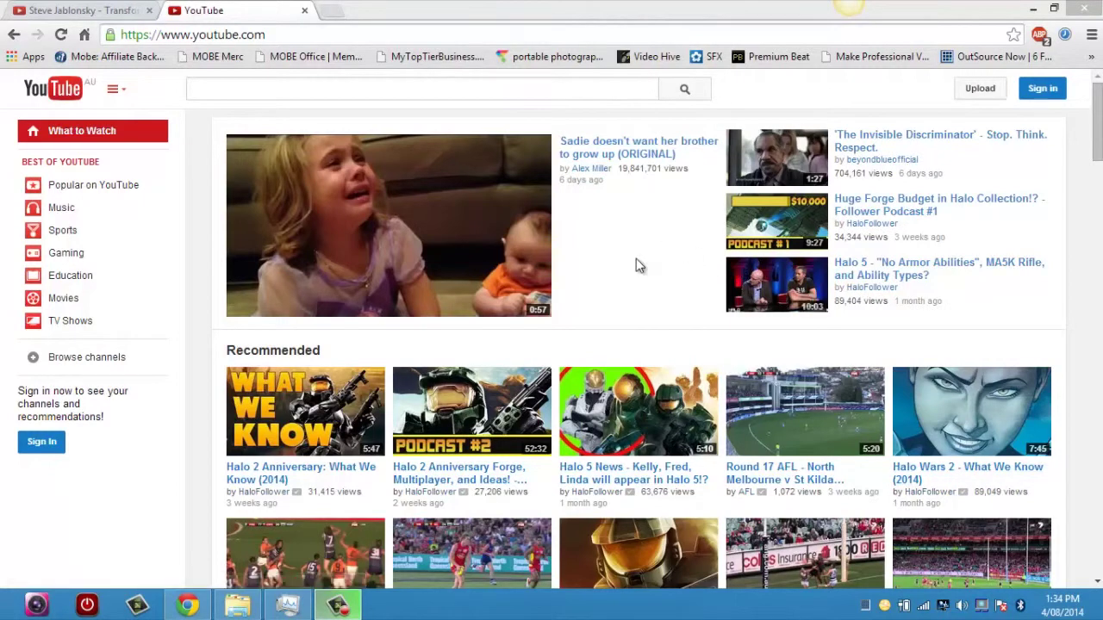
# Sign in with the group channel account's saved password and confirm which channel is active.
pyautogui.click(1037, 94)
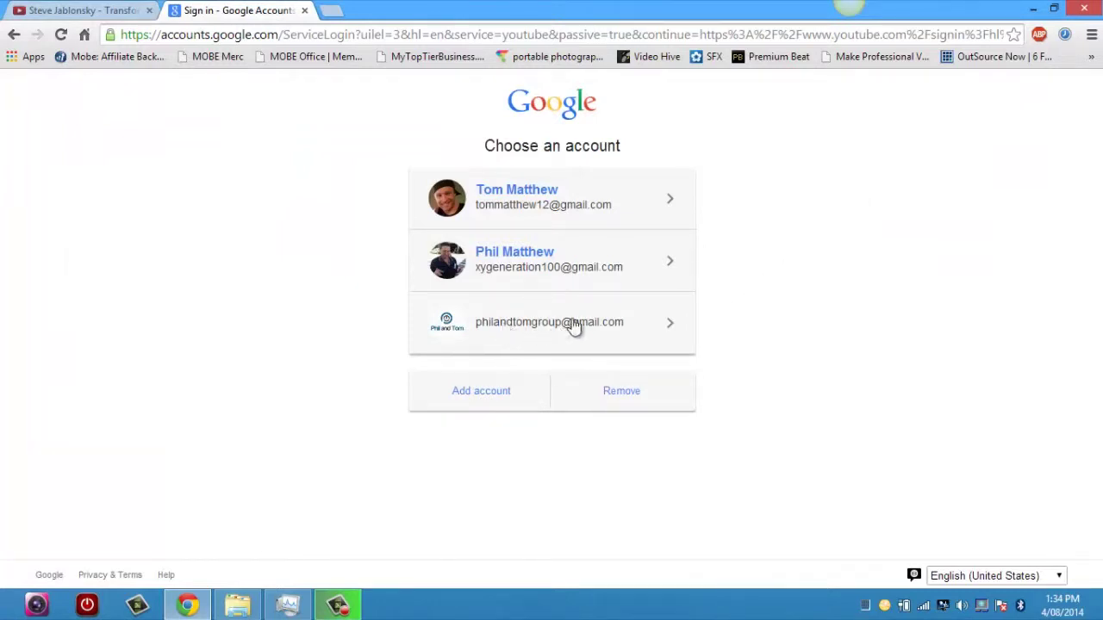
pyautogui.click(510, 323)
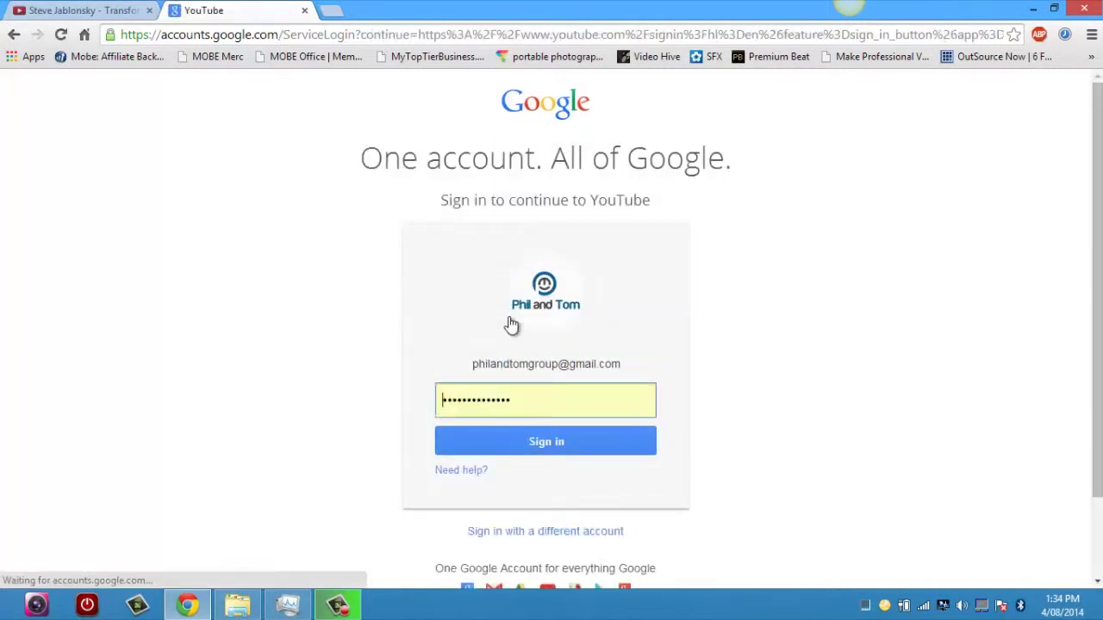
pyautogui.click(538, 441)
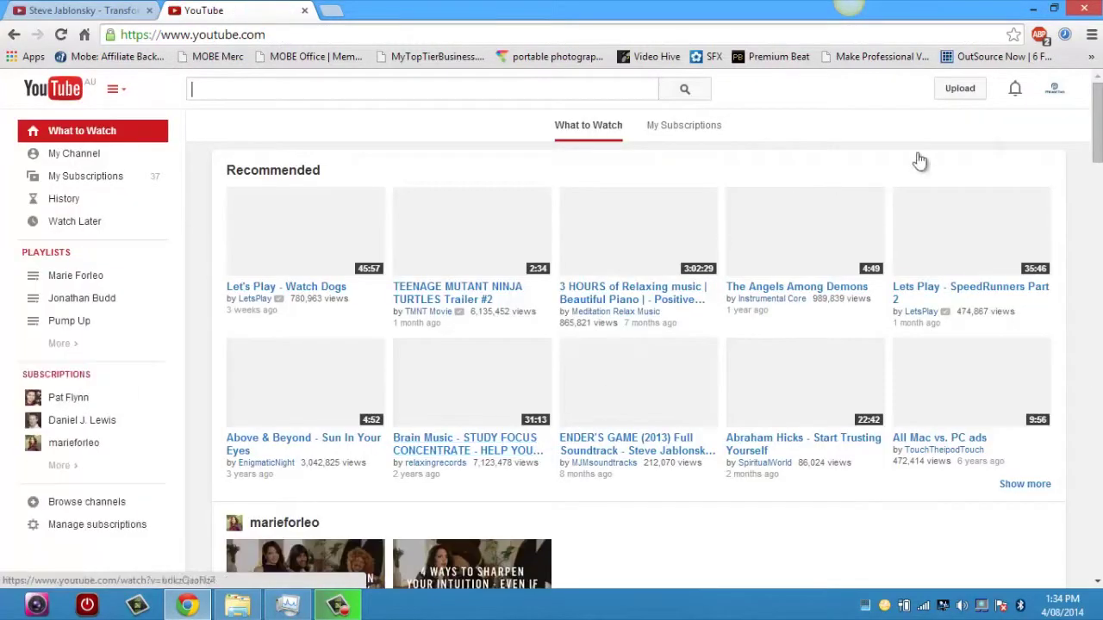
pyautogui.click(1060, 91)
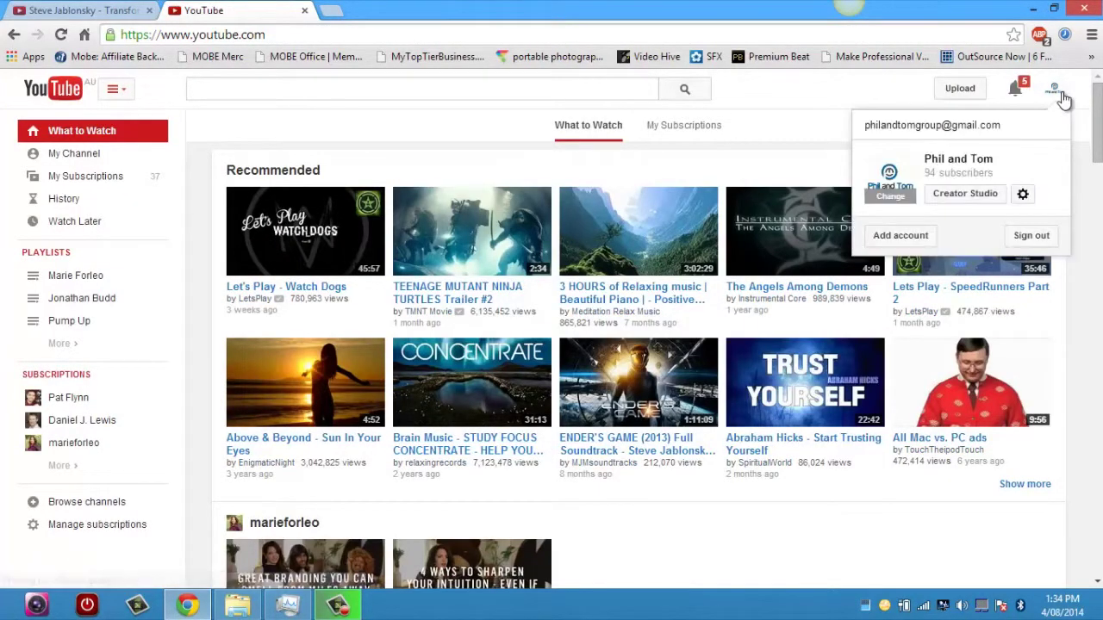
pyautogui.click(829, 117)
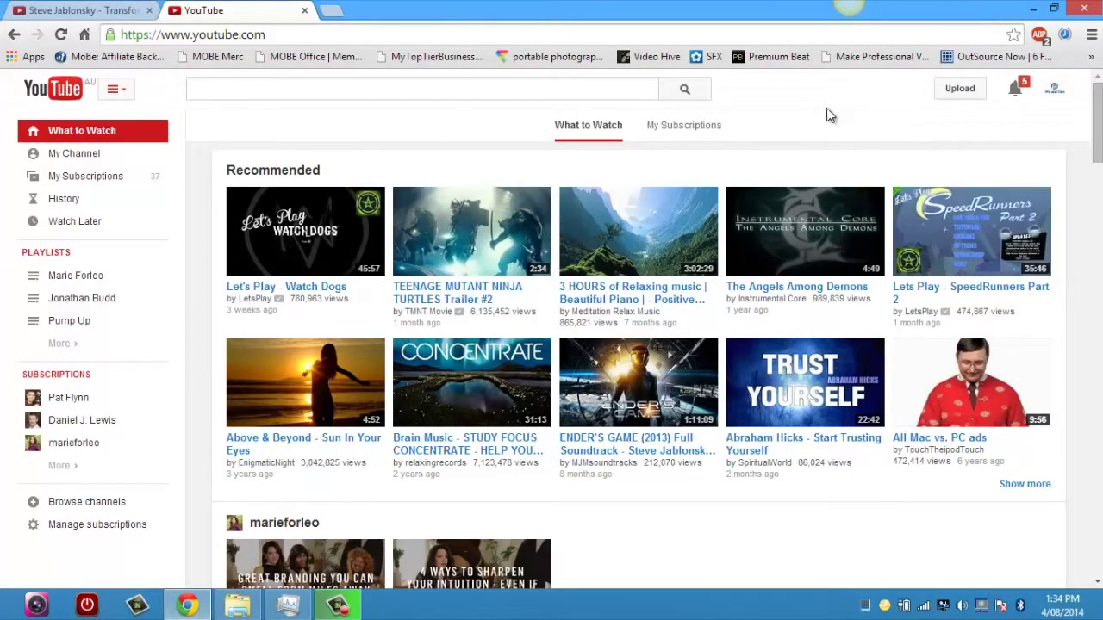
# On the upload page, switch privacy to Unlisted before choosing a file.
pyautogui.click(959, 99)
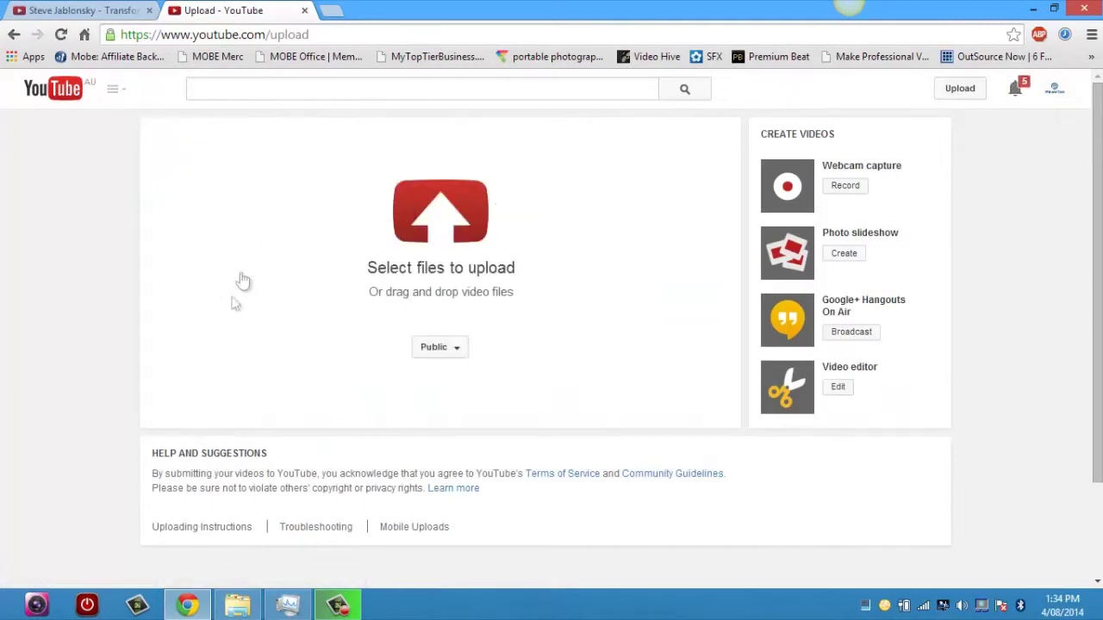
pyautogui.click(461, 354)
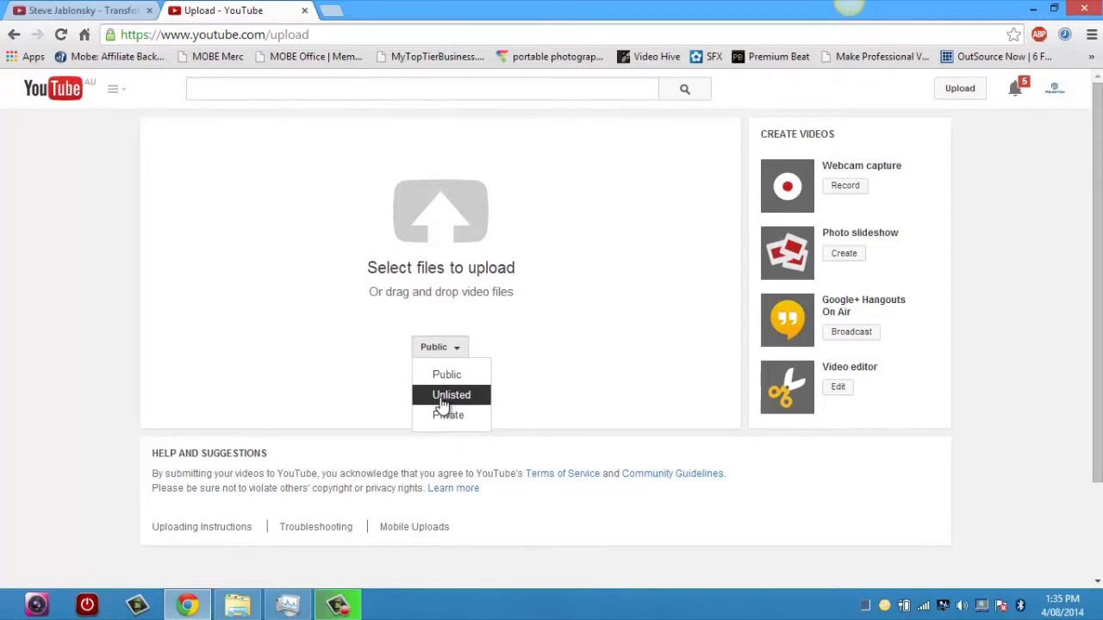
pyautogui.click(444, 400)
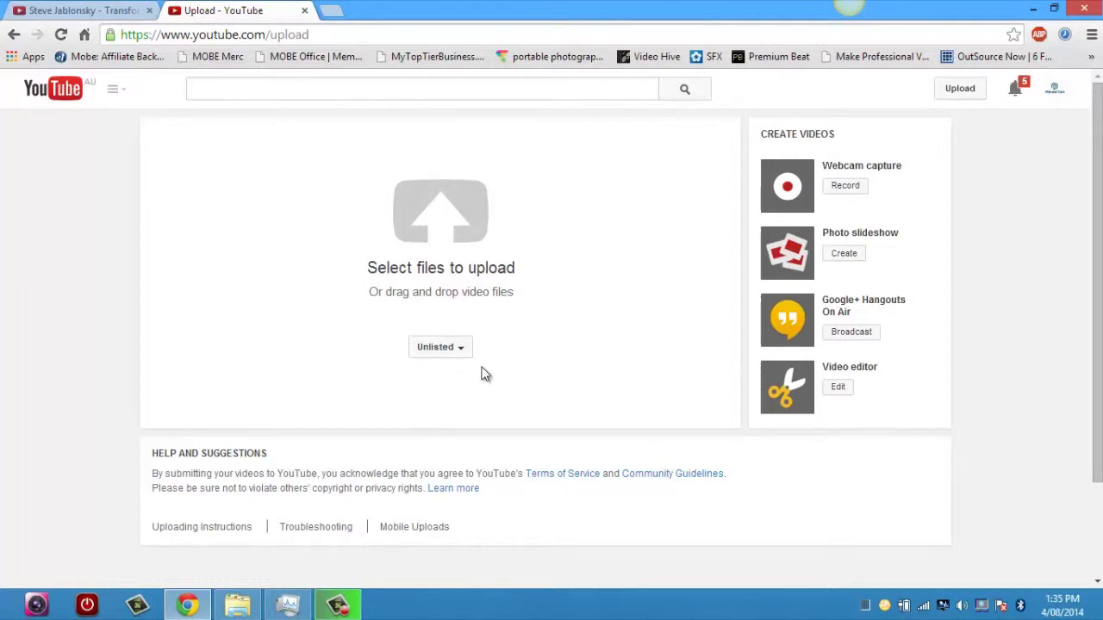
pyautogui.click(447, 214)
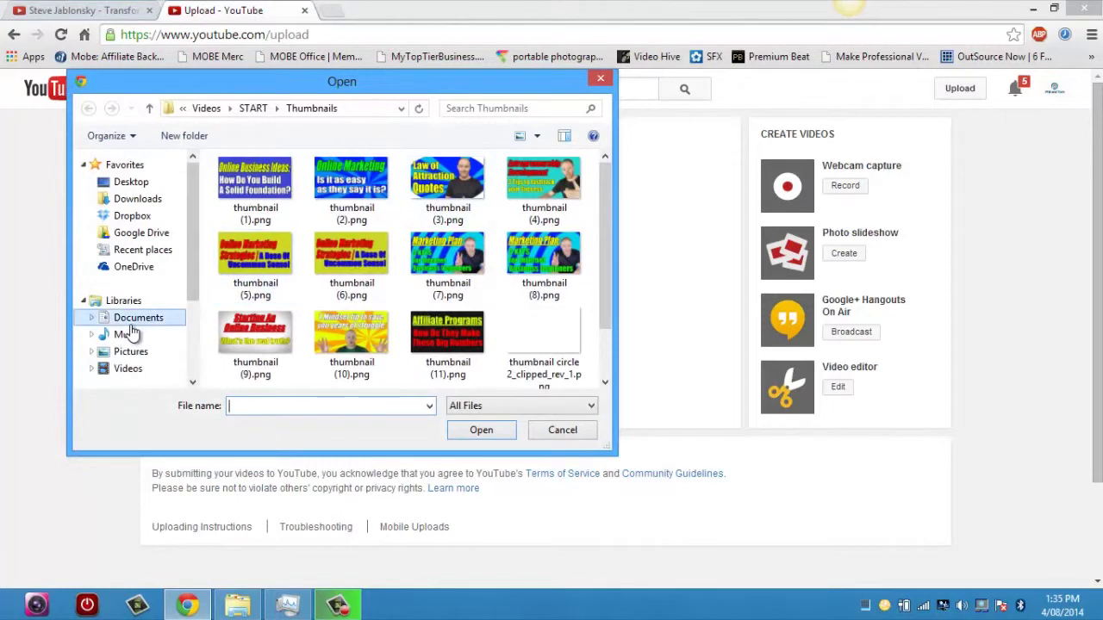
# Pick the how-to MP4 from the START folder to begin uploading.
pyautogui.click(150, 113)
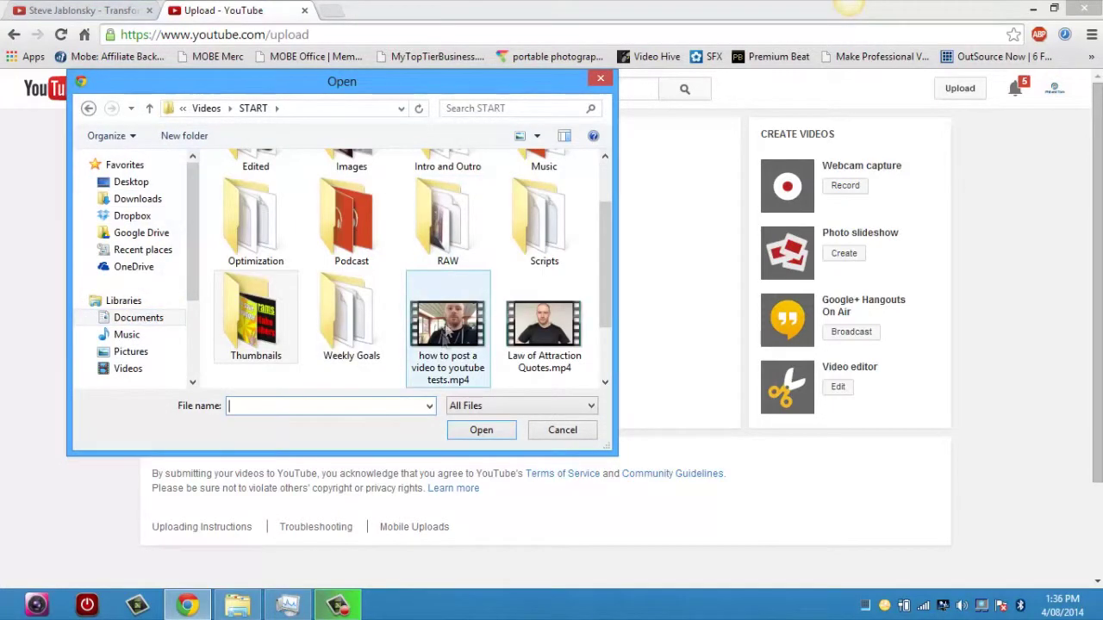
pyautogui.moveTo(447, 344)
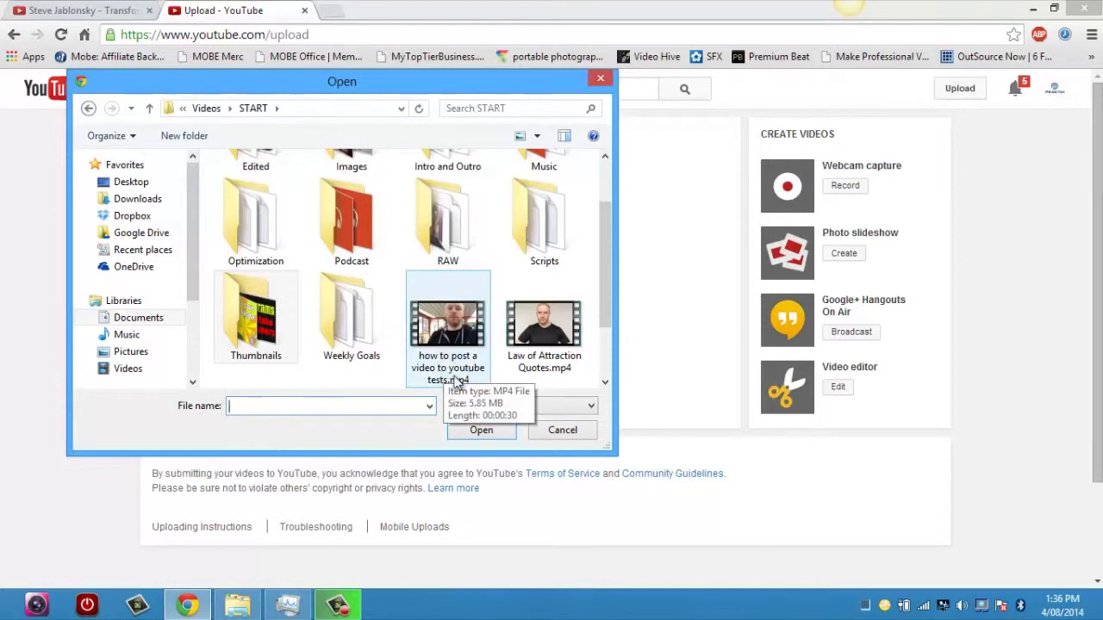
pyautogui.doubleClick(451, 336)
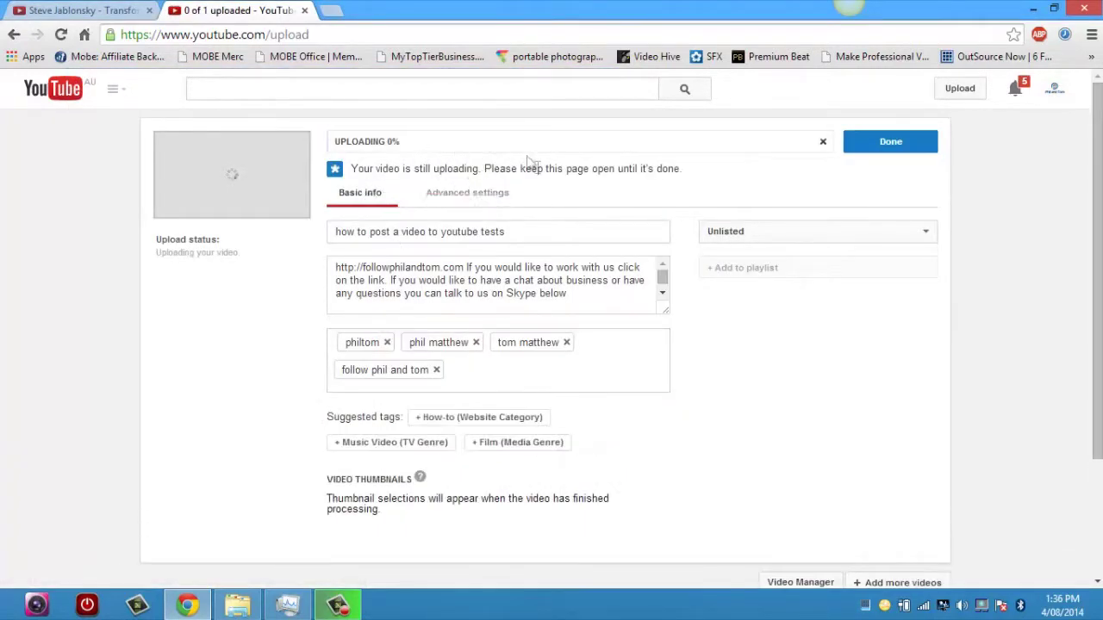
# Capitalise 'How' and 'YouTube' in the title and delete the trailing 'tests'.
pyautogui.moveTo(517, 231); pyautogui.dragTo(314, 237)
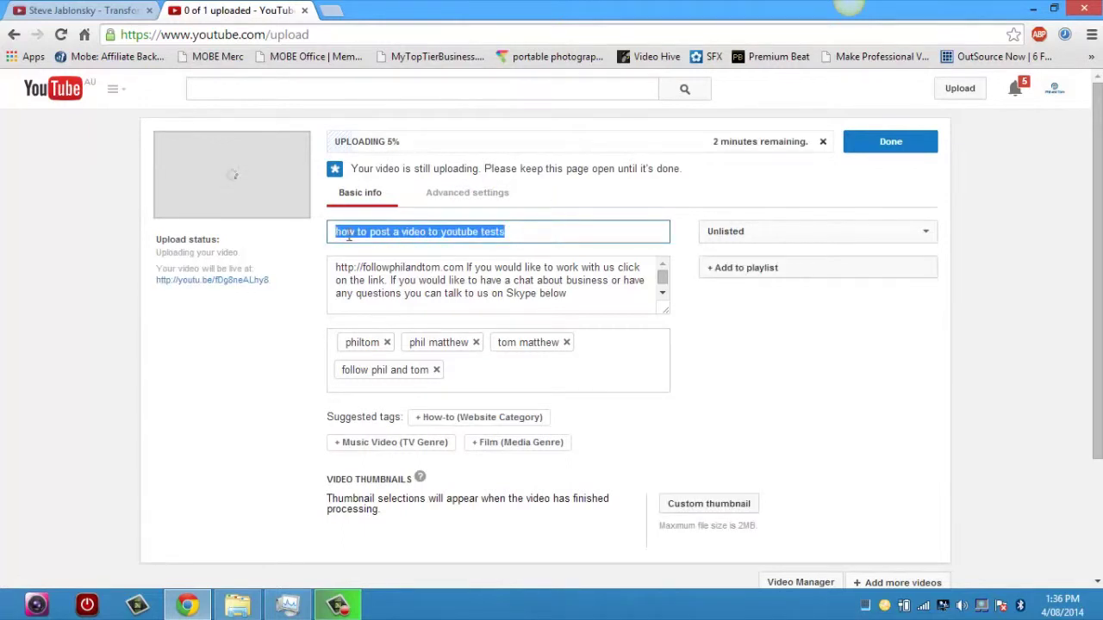
pyautogui.click(341, 232)
pyautogui.press('BackSpace')
pyautogui.write('H')
pyautogui.click(448, 232)
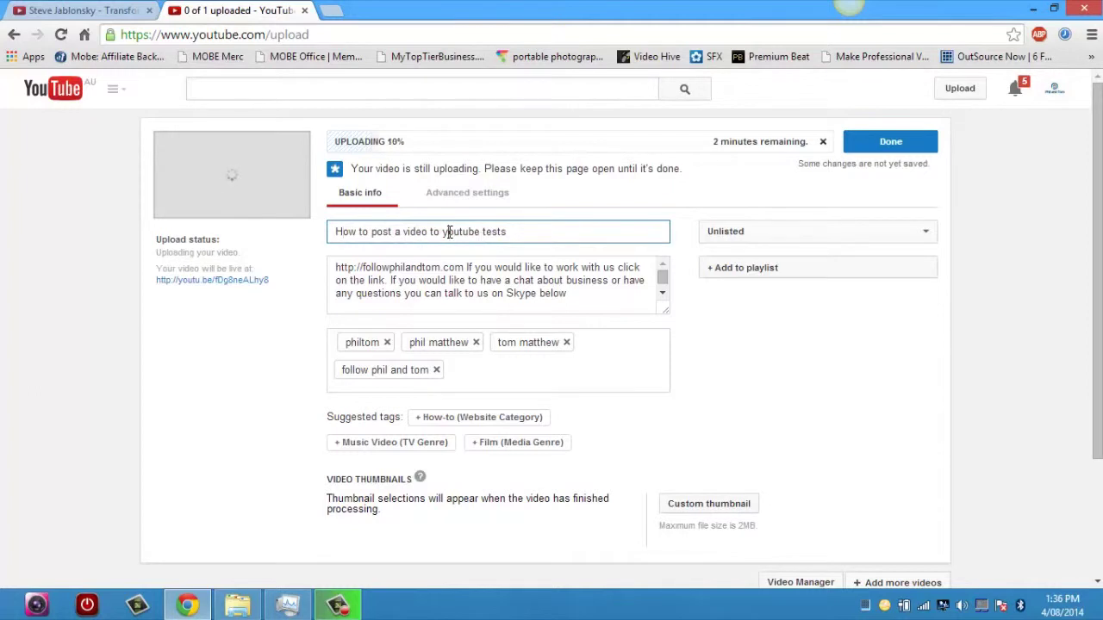
pyautogui.press('BackSpace')
pyautogui.write('Y')
pyautogui.click(465, 232)
pyautogui.press('BackSpace')
pyautogui.write('T')
pyautogui.click(514, 232)
pyautogui.press('BackSpace')
pyautogui.press('BackSpace')
pyautogui.press('BackSpace')
pyautogui.press('BackSpace')
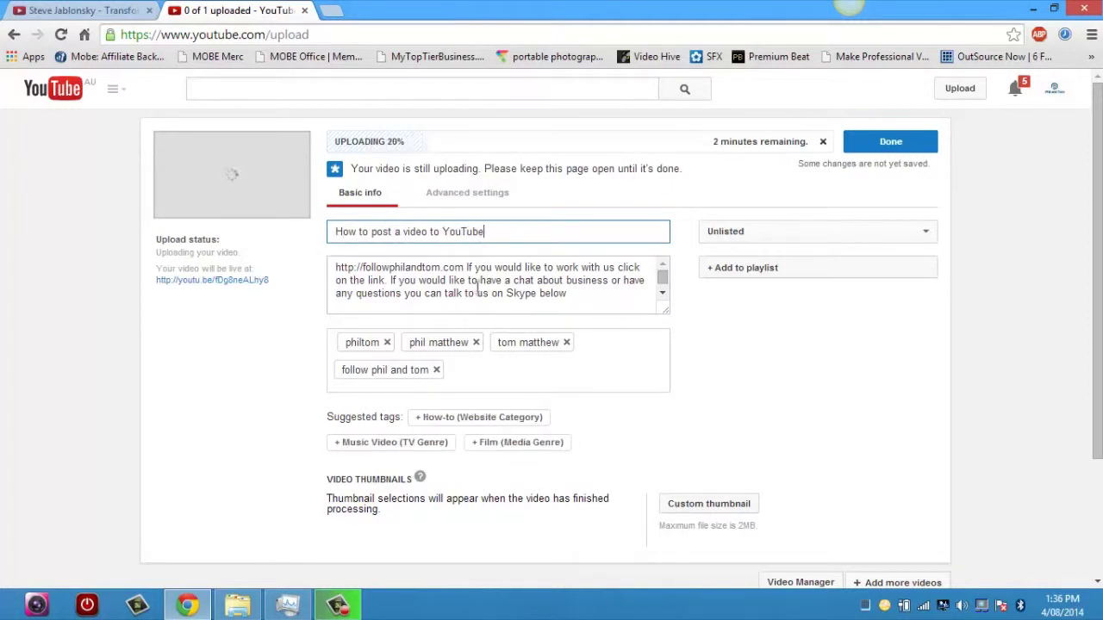
pyautogui.moveTo(578, 295); pyautogui.dragTo(345, 267)
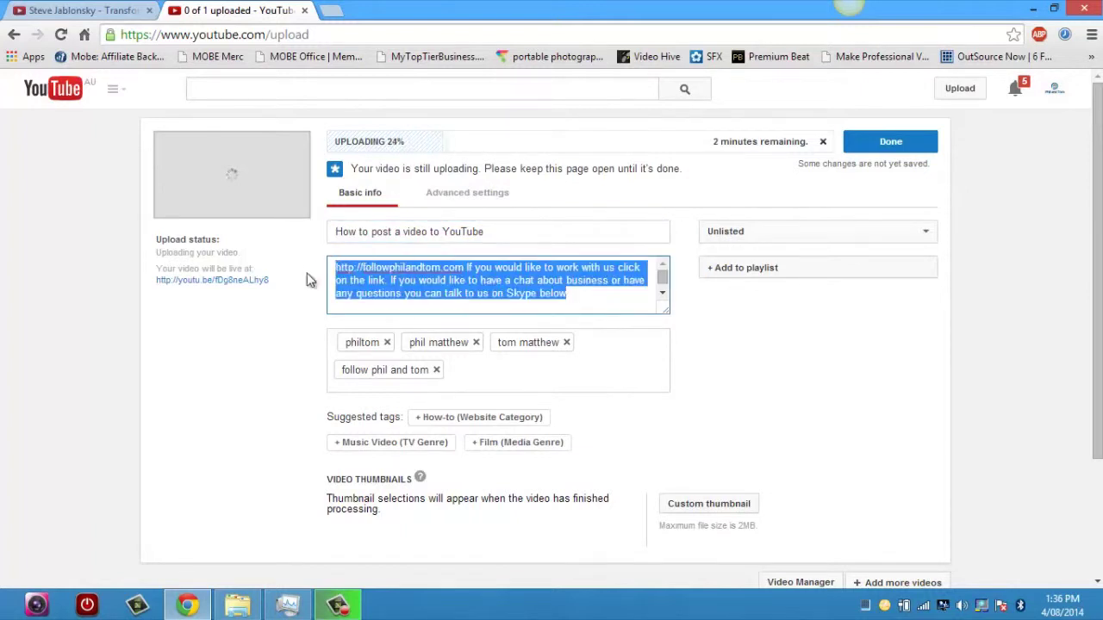
pyautogui.press('BackSpace')
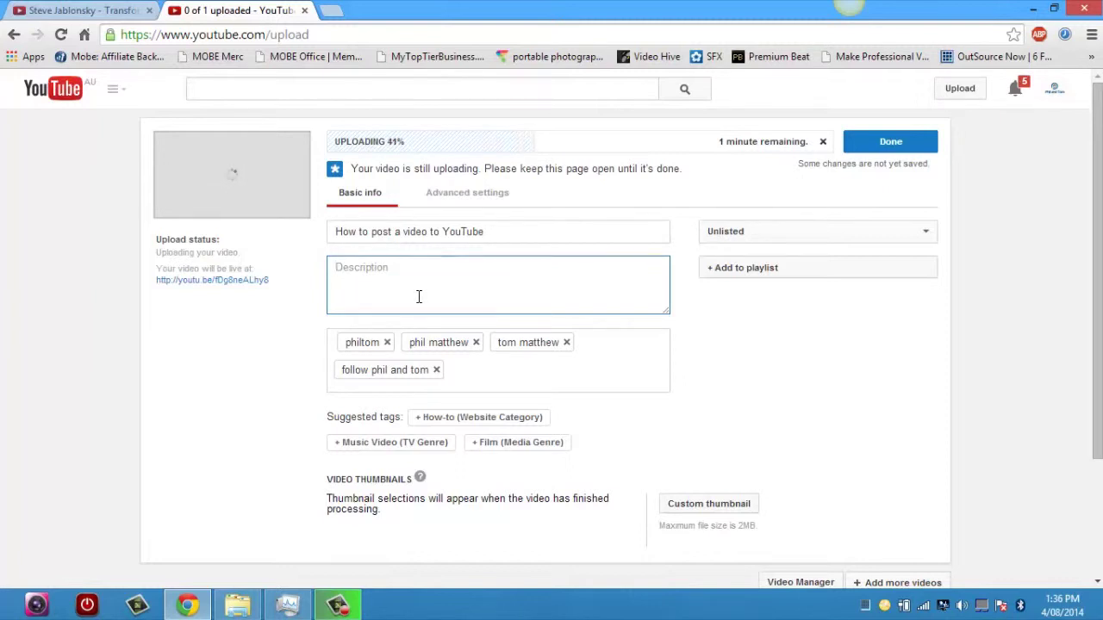
pyautogui.write('http:')
pyautogui.write('//ph')
pyautogui.write('ilandtom')
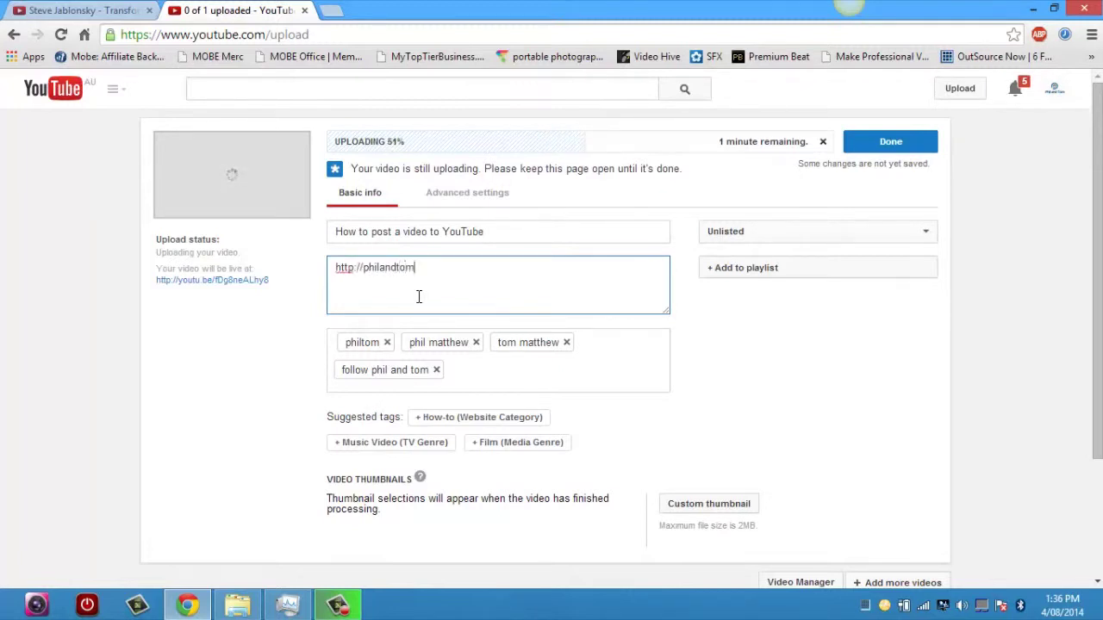
pyautogui.write('plus.com')
pyautogui.write(' Learn how ')
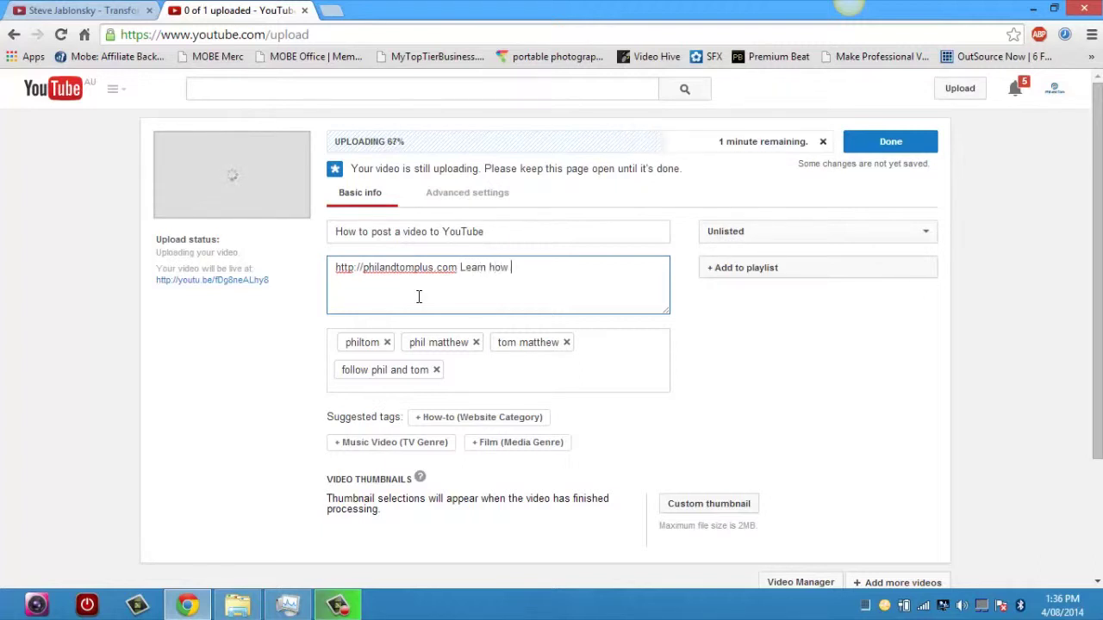
pyautogui.write('to upload')
pyautogui.write(' a video t')
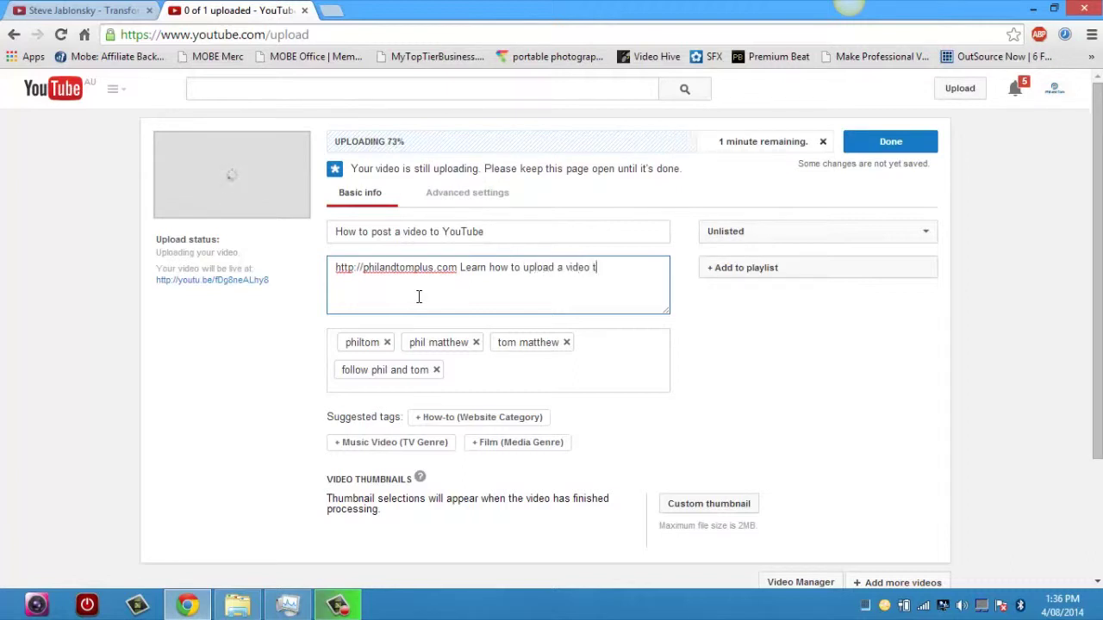
pyautogui.write('o Youtu')
pyautogui.write('be')
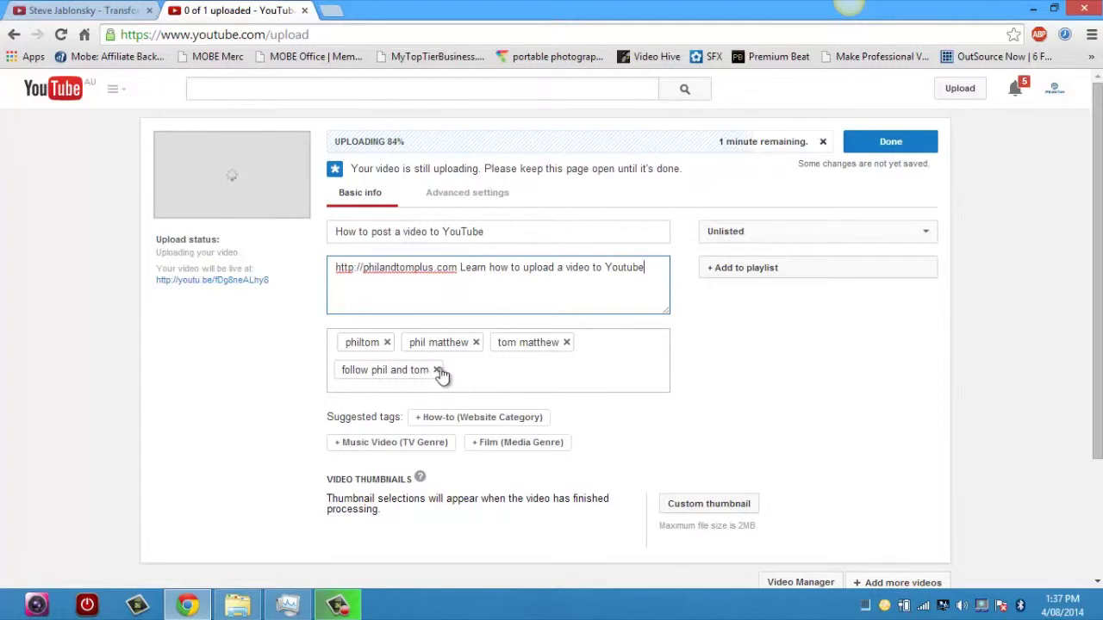
pyautogui.click(474, 370)
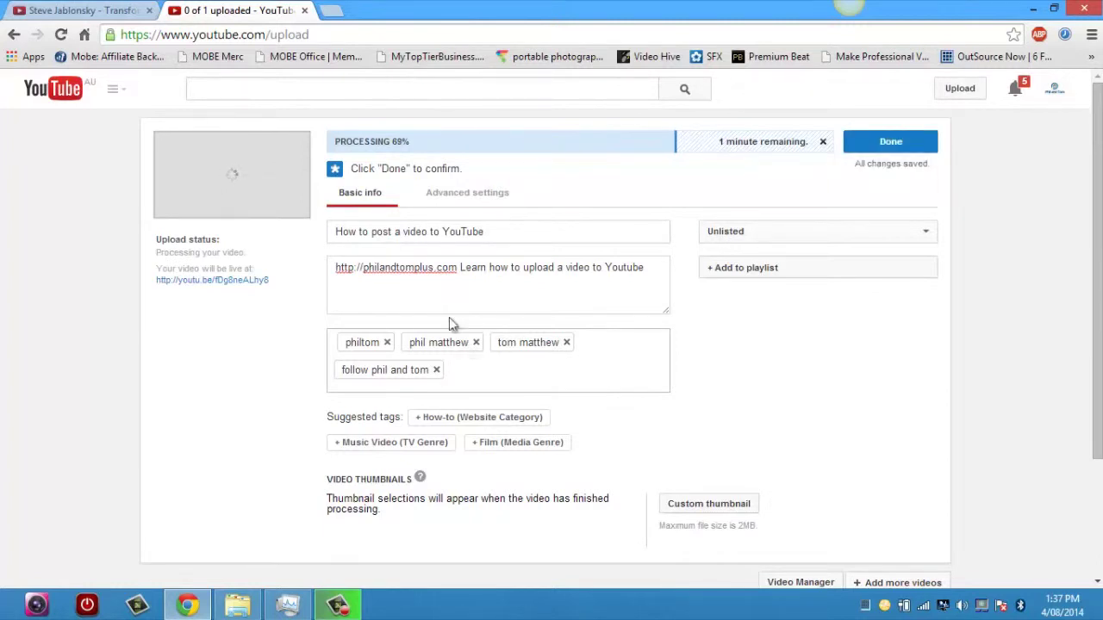
# Change 'post' to 'Upload a' so the title reads 'How to Upload a video to YouTube'.
pyautogui.click(392, 232)
pyautogui.press('BackSpace')
pyautogui.press('BackSpace')
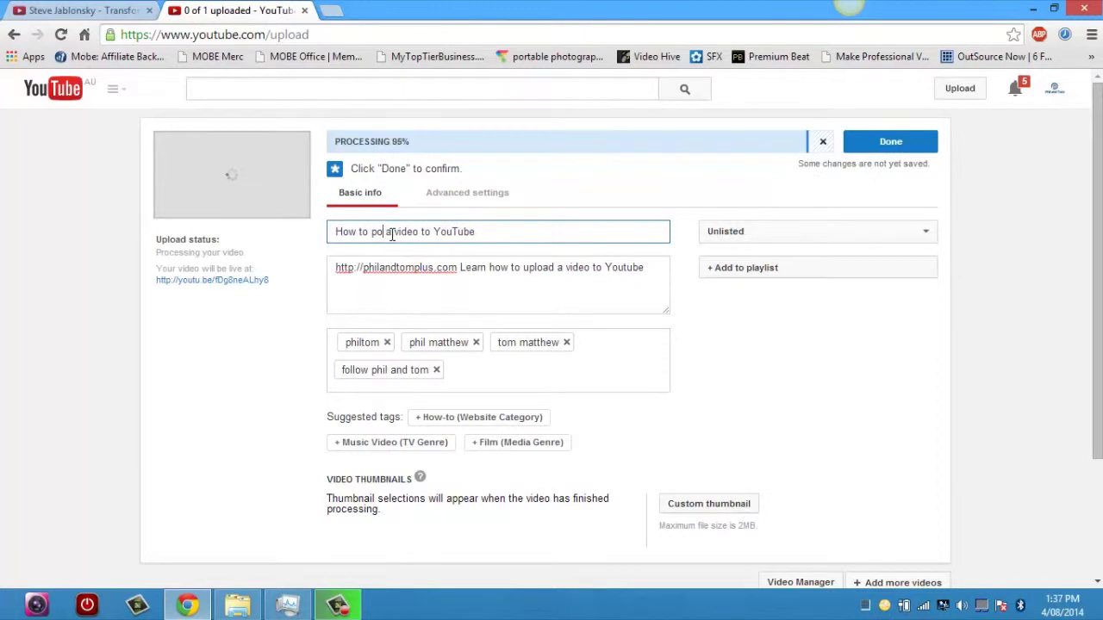
pyautogui.press('BackSpace')
pyautogui.press('BackSpace')
pyautogui.write('Upload a')
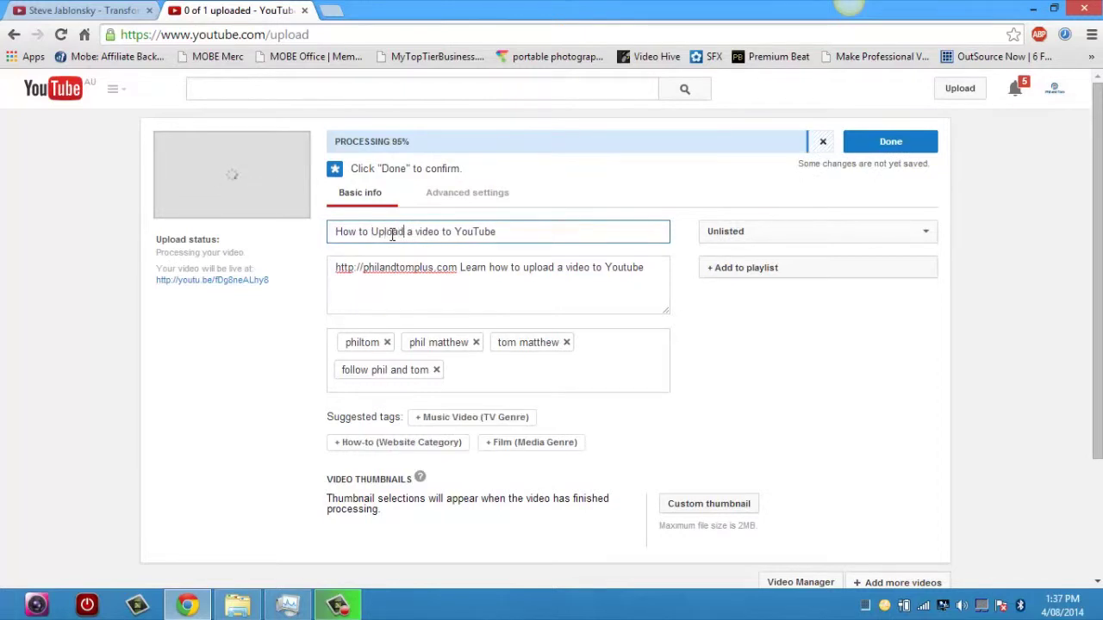
# Add the tags 'Youtube', 'Video marketing' and 'How to upload a video to youtube'.
pyautogui.click(497, 369)
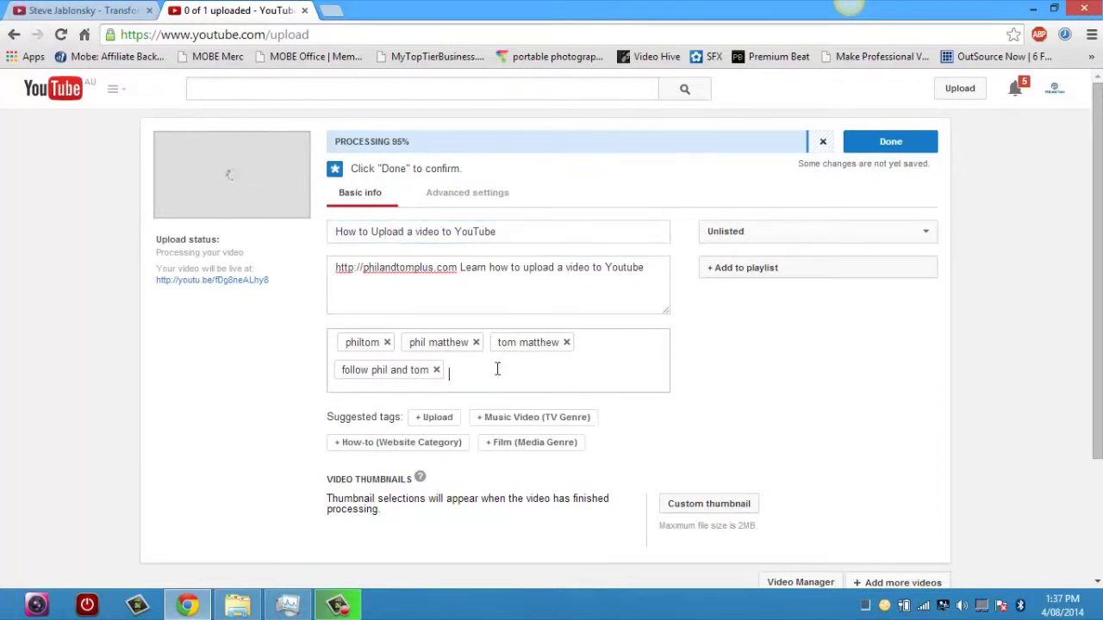
pyautogui.write('Youtube')
pyautogui.press('Return')
pyautogui.write('Video mar')
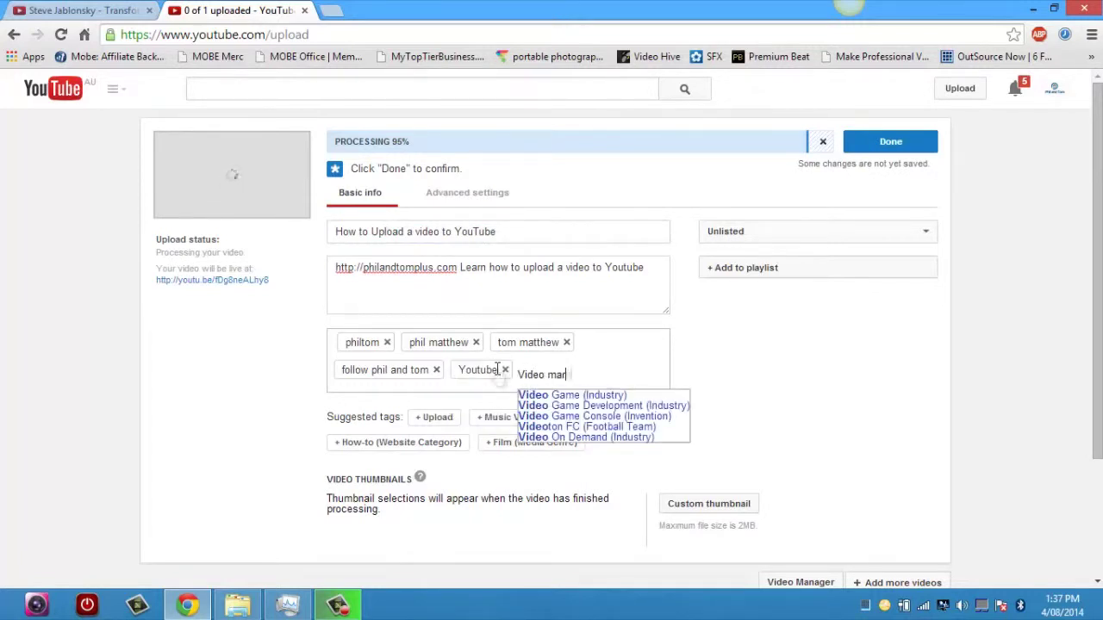
pyautogui.write('keting')
pyautogui.press('Return')
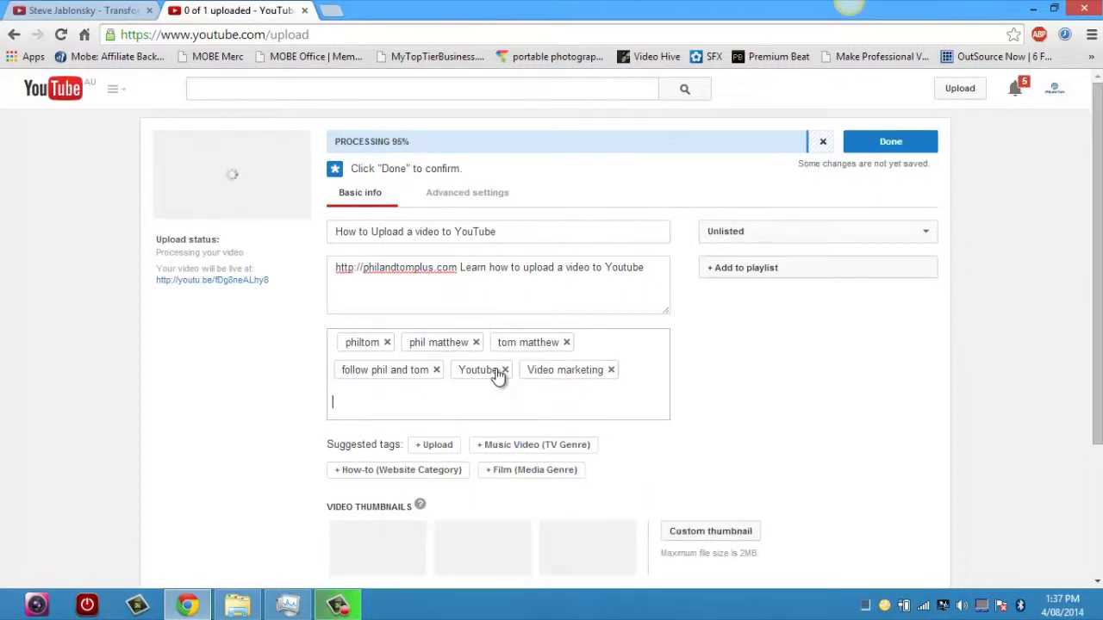
pyautogui.write('How to')
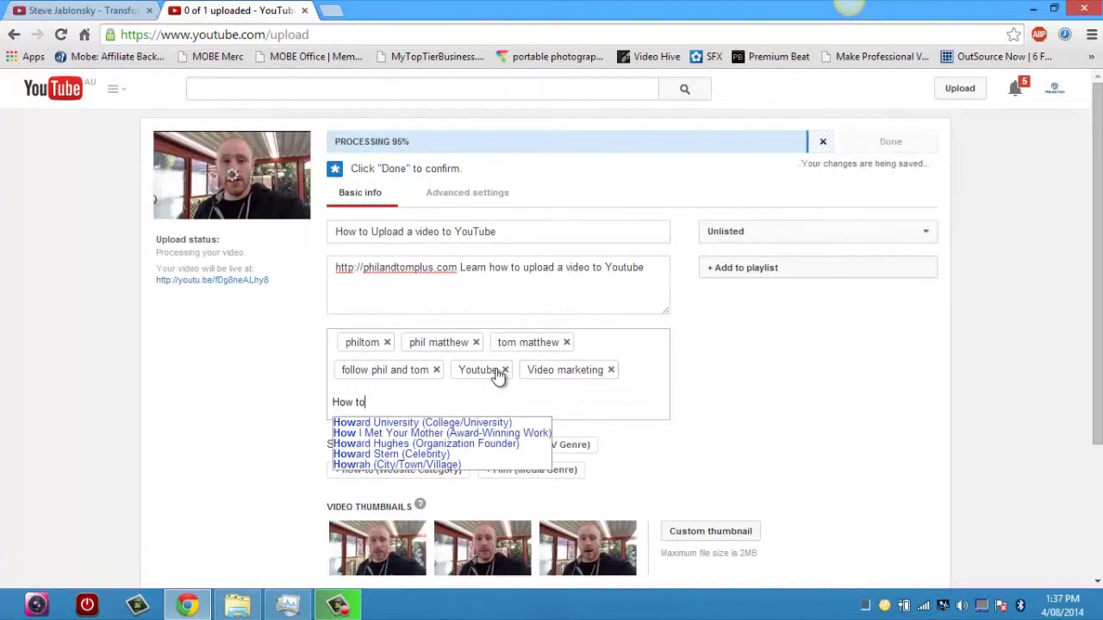
pyautogui.write(' upload a video to youtube')
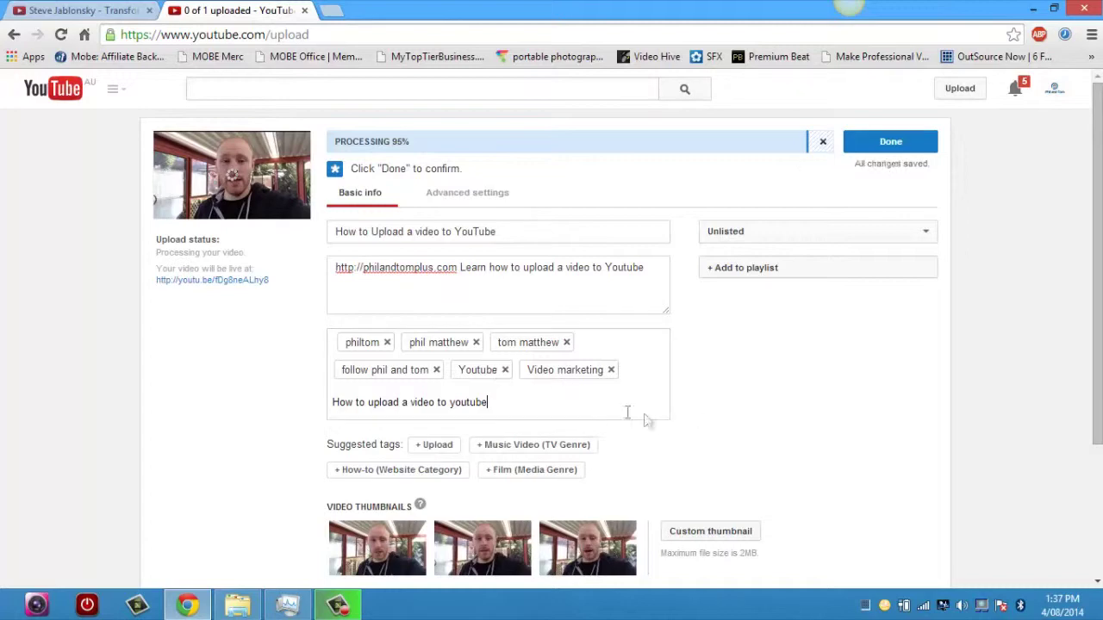
pyautogui.press('Return')
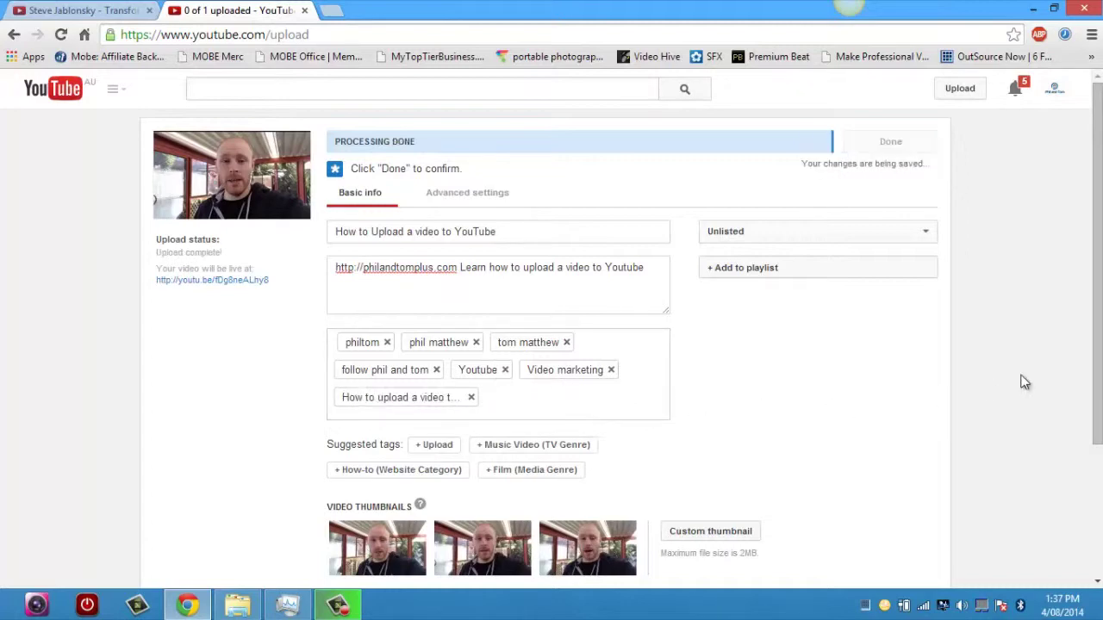
pyautogui.scroll(-2, 1025, 383)
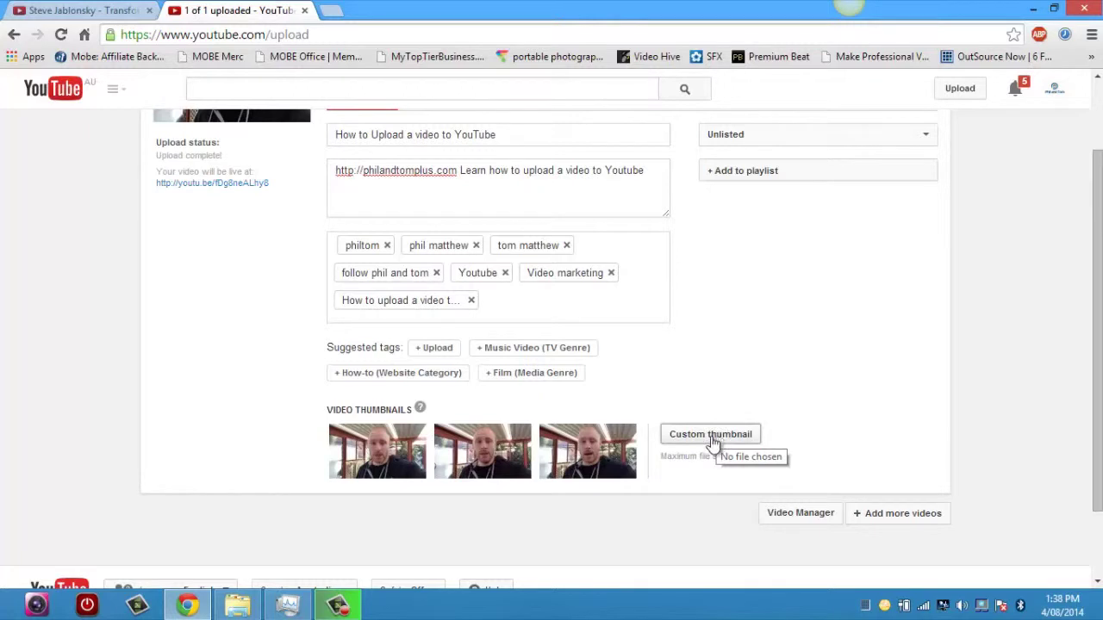
pyautogui.click(330, 12)
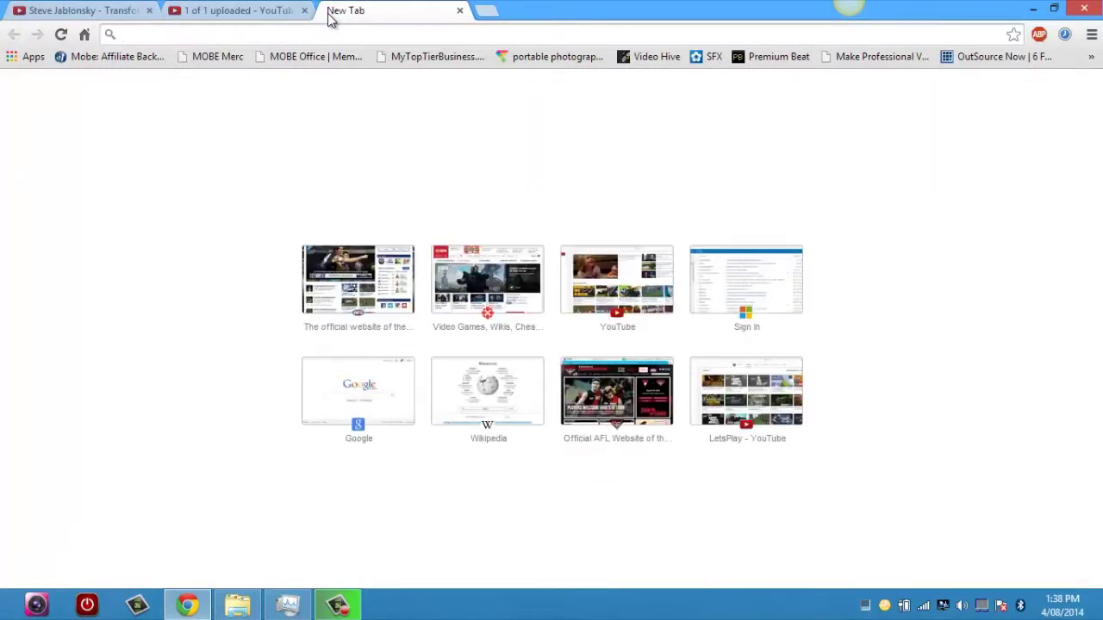
# Load the channel's uploaded videos page in the new tab, then return to the upload details.
pyautogui.write('xy')
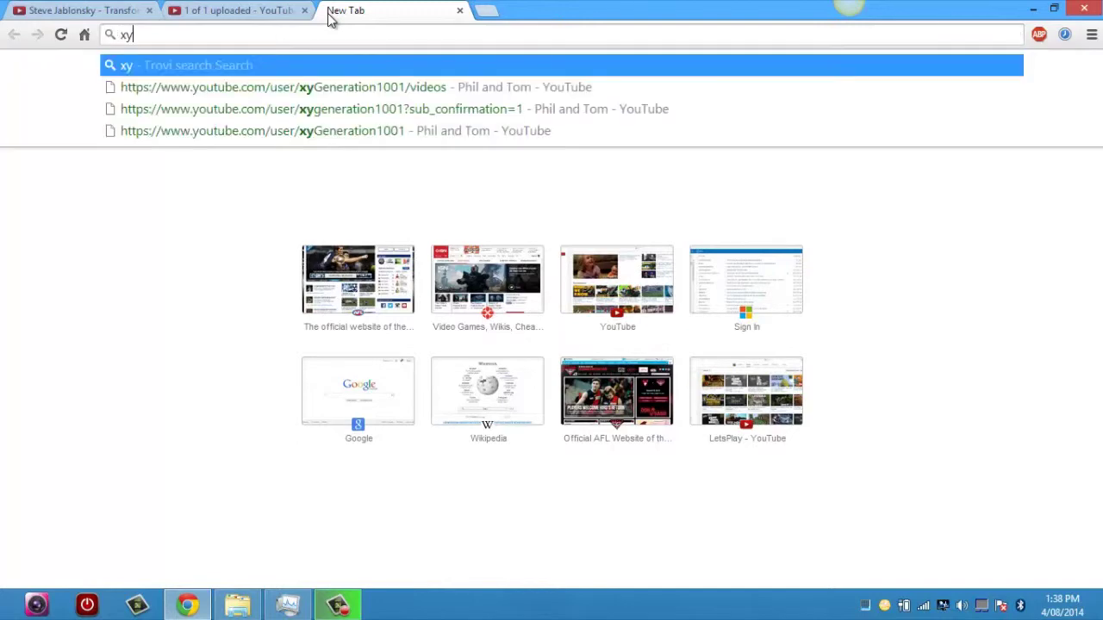
pyautogui.click(303, 87)
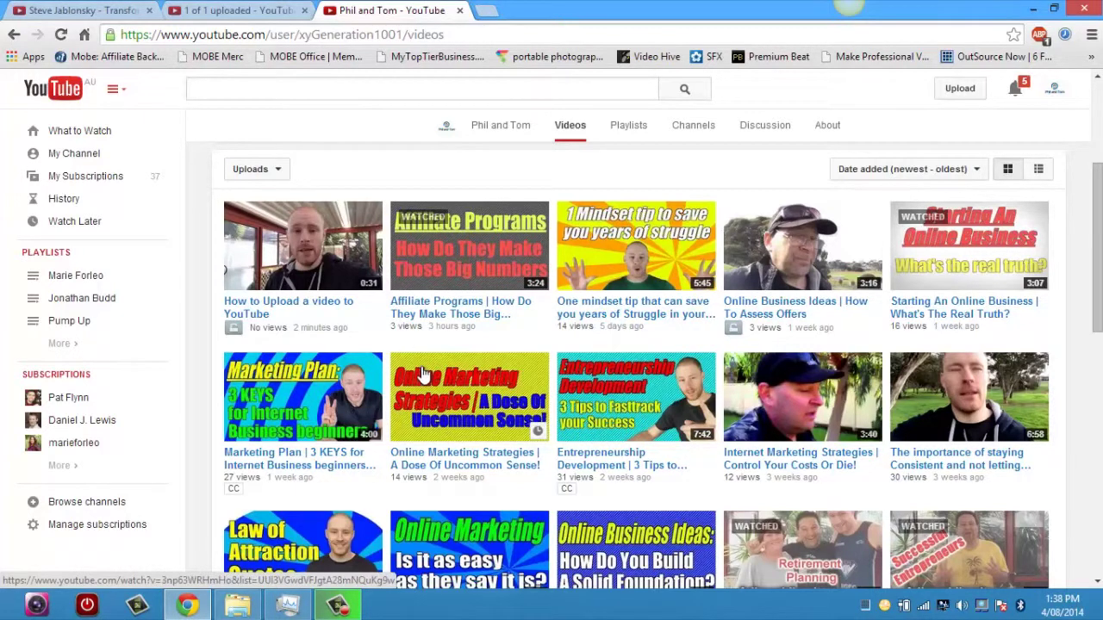
pyautogui.click(271, 11)
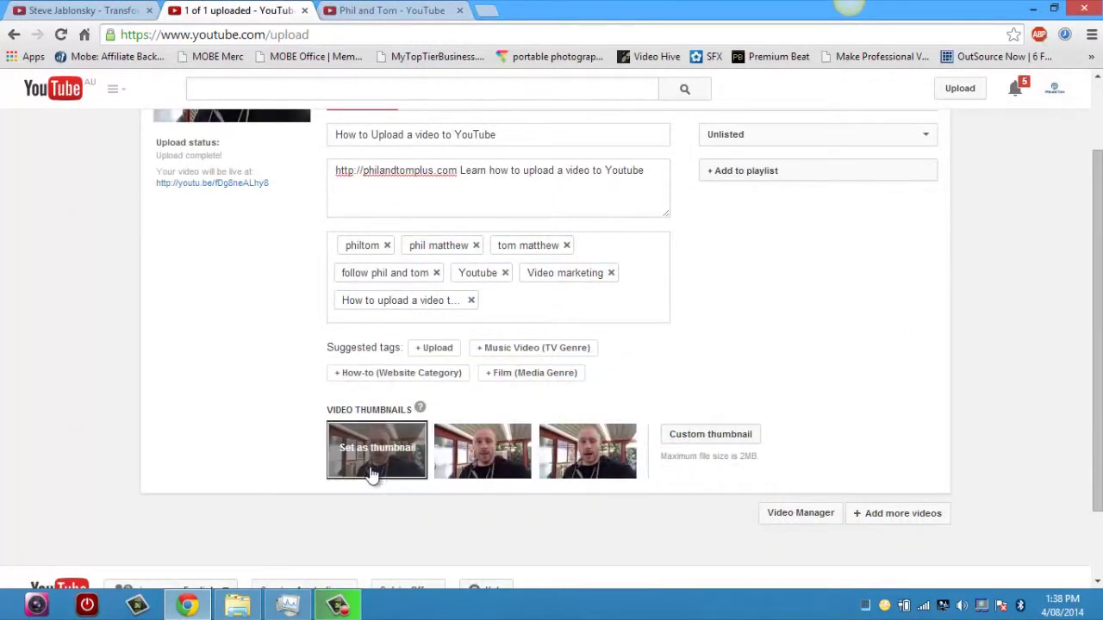
pyautogui.moveTo(587, 450)
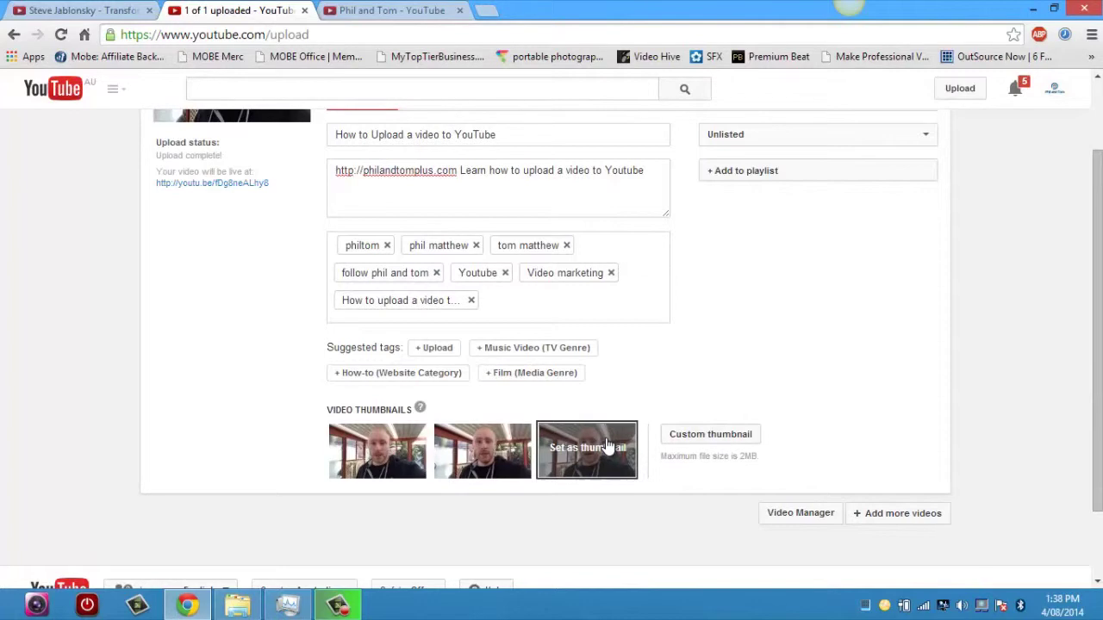
# Upload thumbnail (9).png from the Thumbnails folder as the custom thumbnail.
pyautogui.click(684, 446)
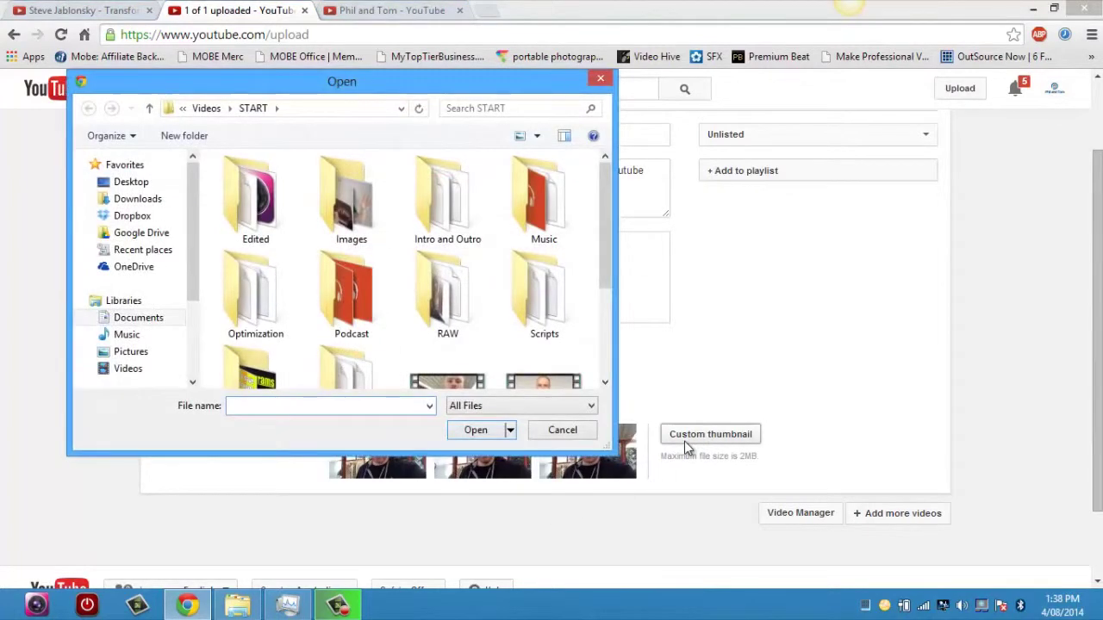
pyautogui.moveTo(600, 259); pyautogui.dragTo(606, 310)
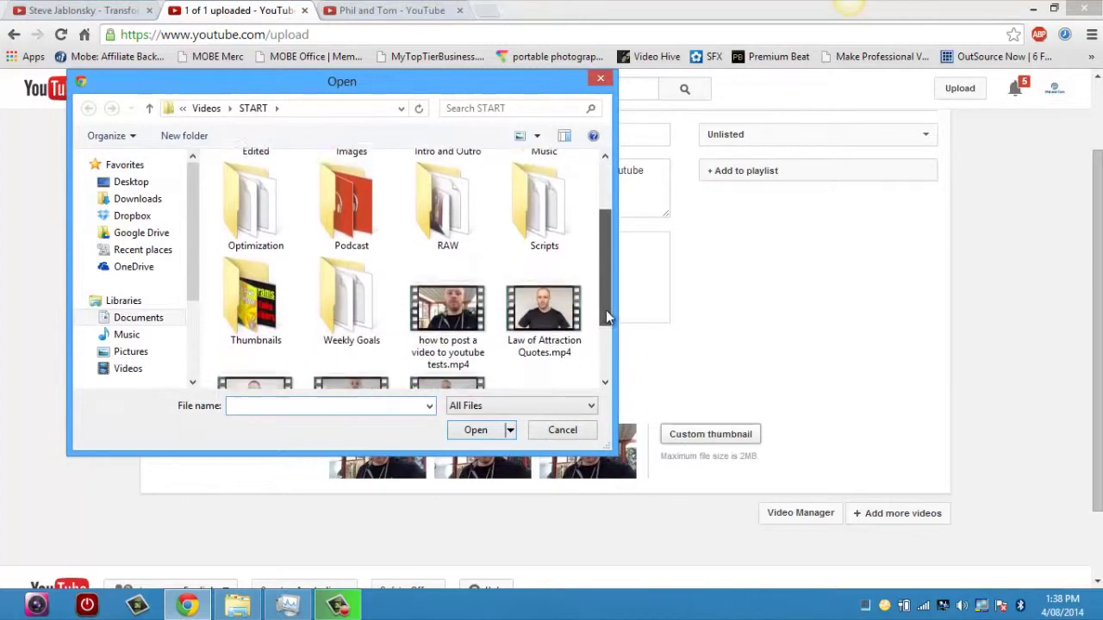
pyautogui.click(276, 302)
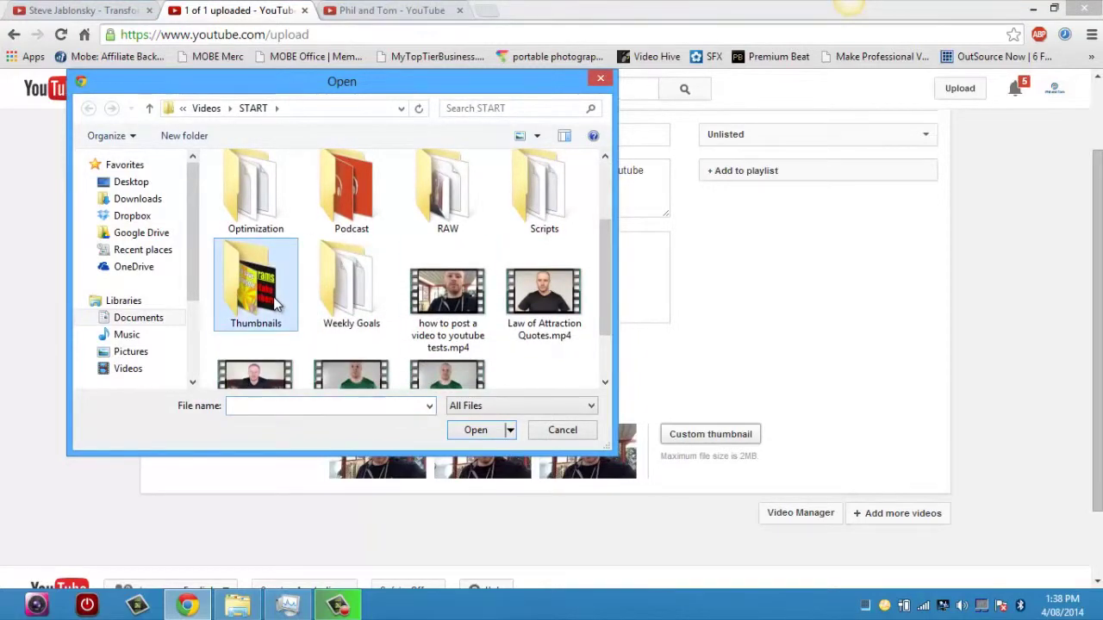
pyautogui.doubleClick(273, 297)
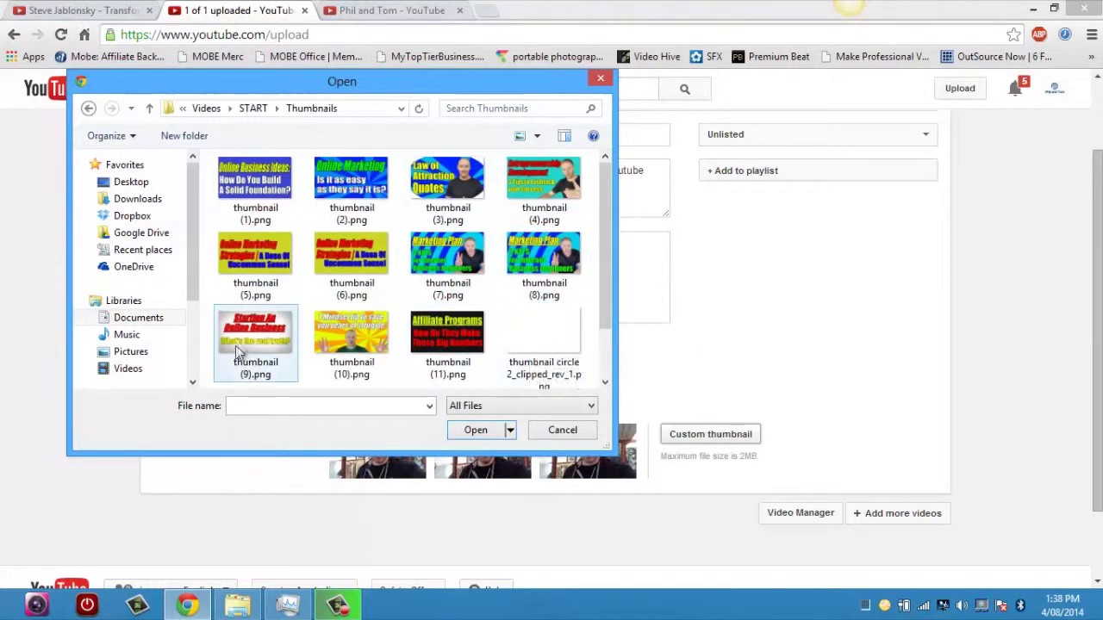
pyautogui.doubleClick(265, 338)
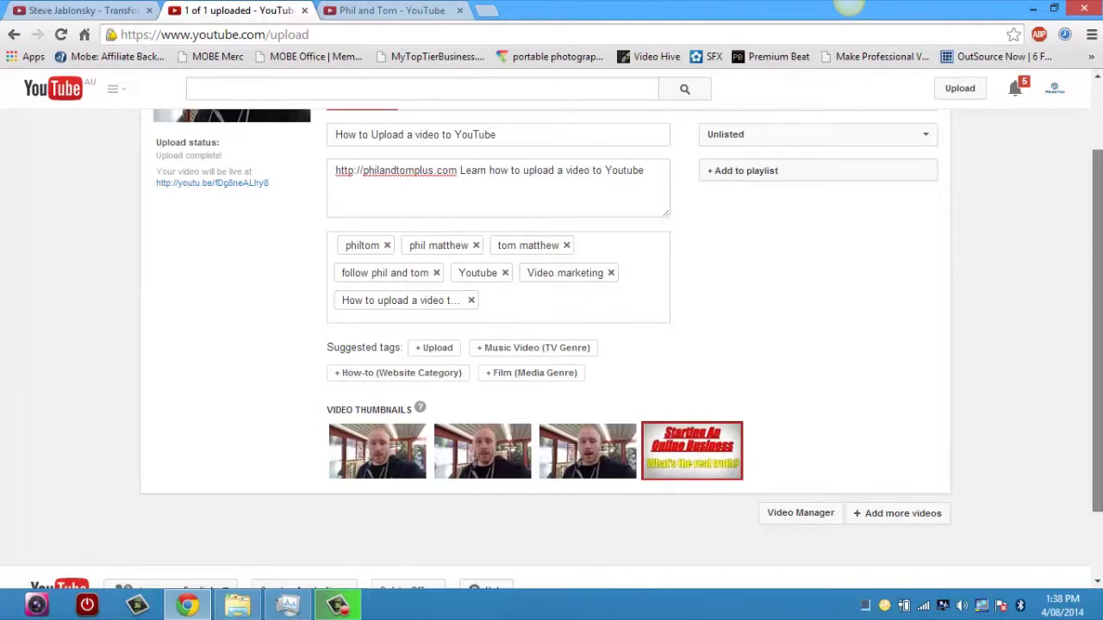
pyautogui.scroll(1, 757, 434)
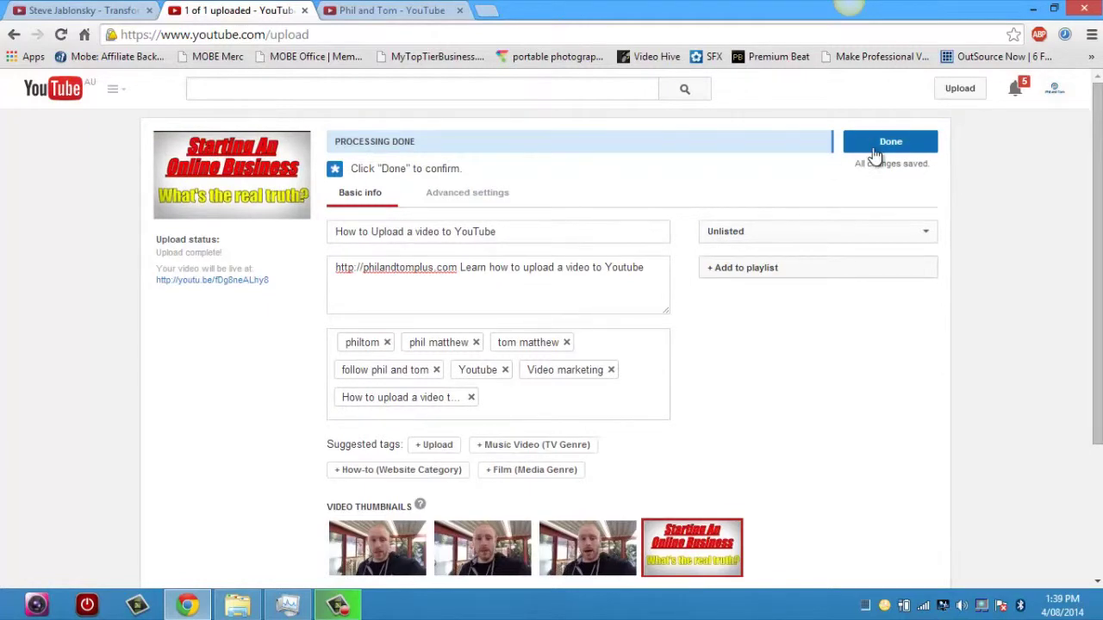
# Finish the upload with Done and follow the youtu.be link to the watch page.
pyautogui.click(876, 156)
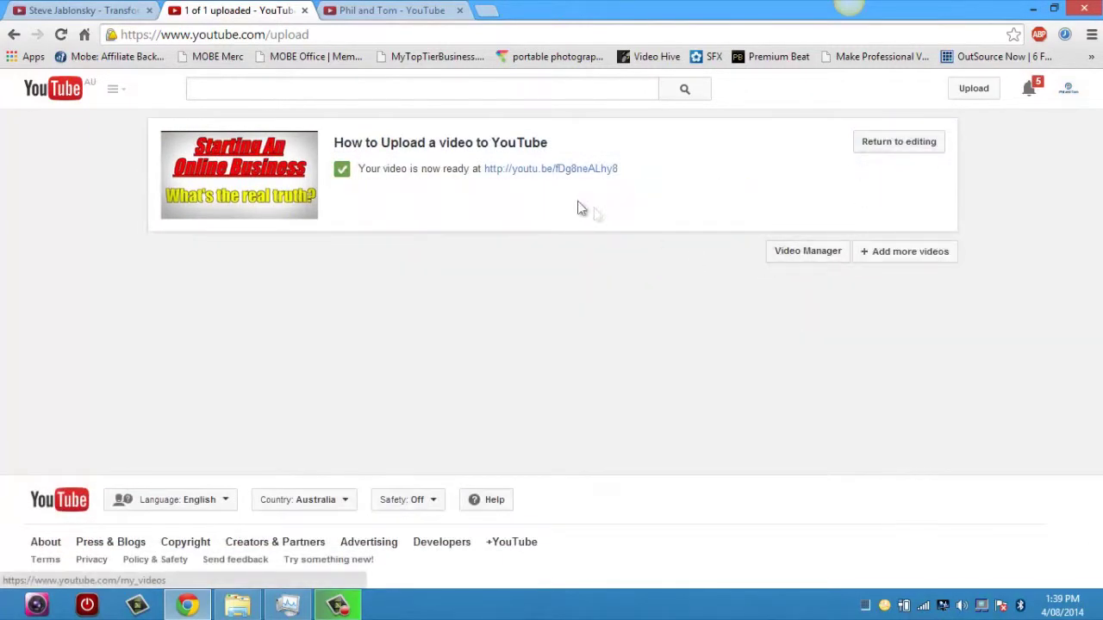
pyautogui.click(544, 169)
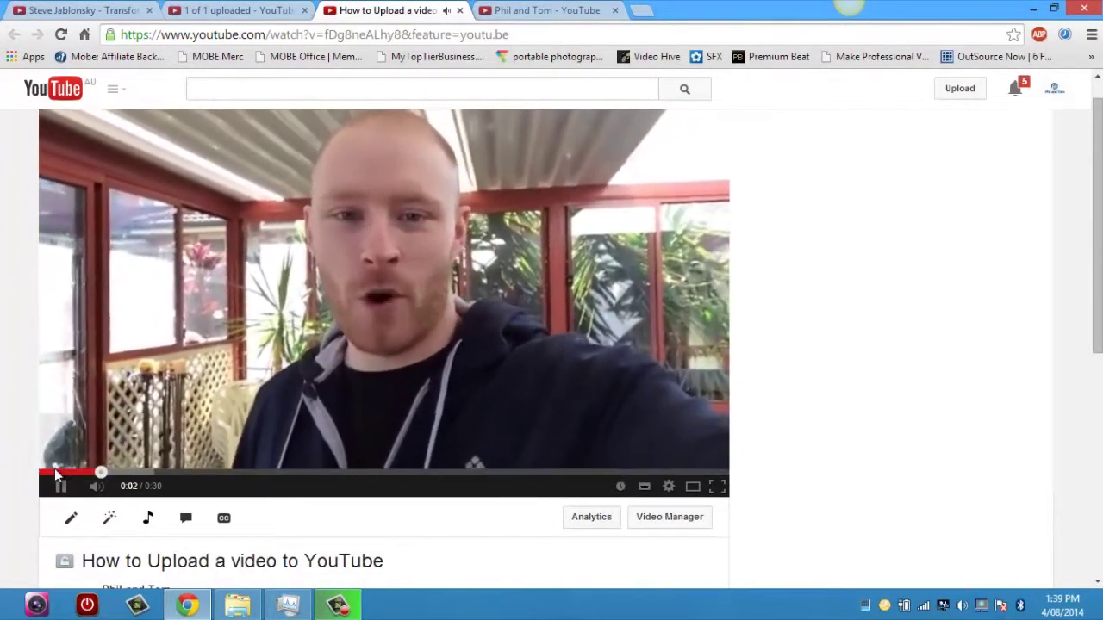
# Pause the video at 0:03, review its title and description, then return to the channel's videos tab.
pyautogui.click(54, 487)
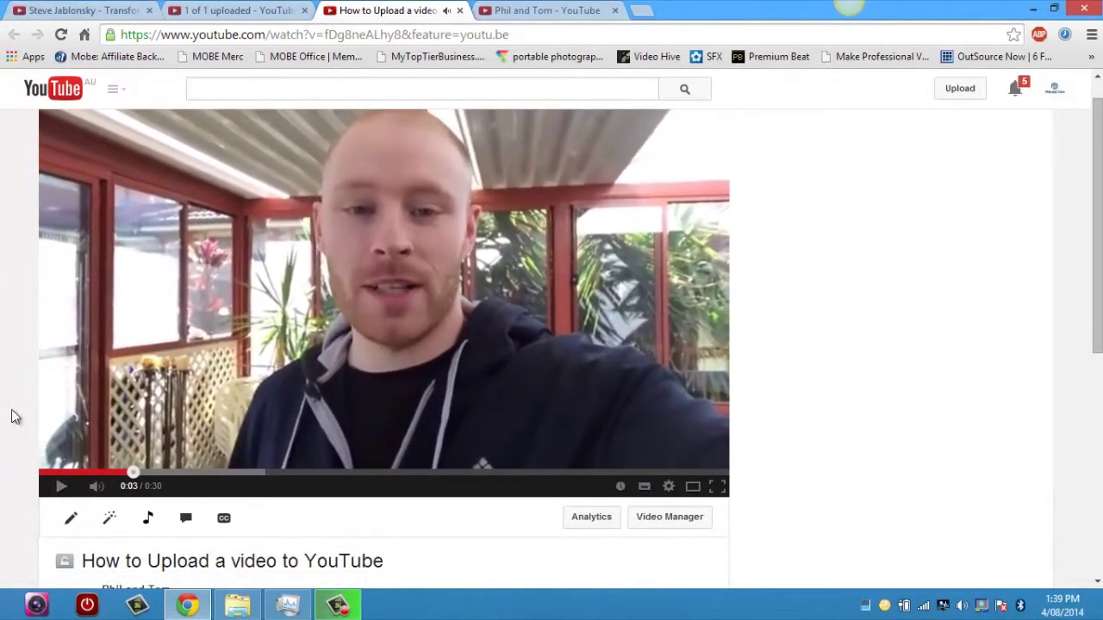
pyautogui.scroll(-1, 12, 417)
pyautogui.scroll(-2, 12, 417)
pyautogui.scroll(-1, 12, 417)
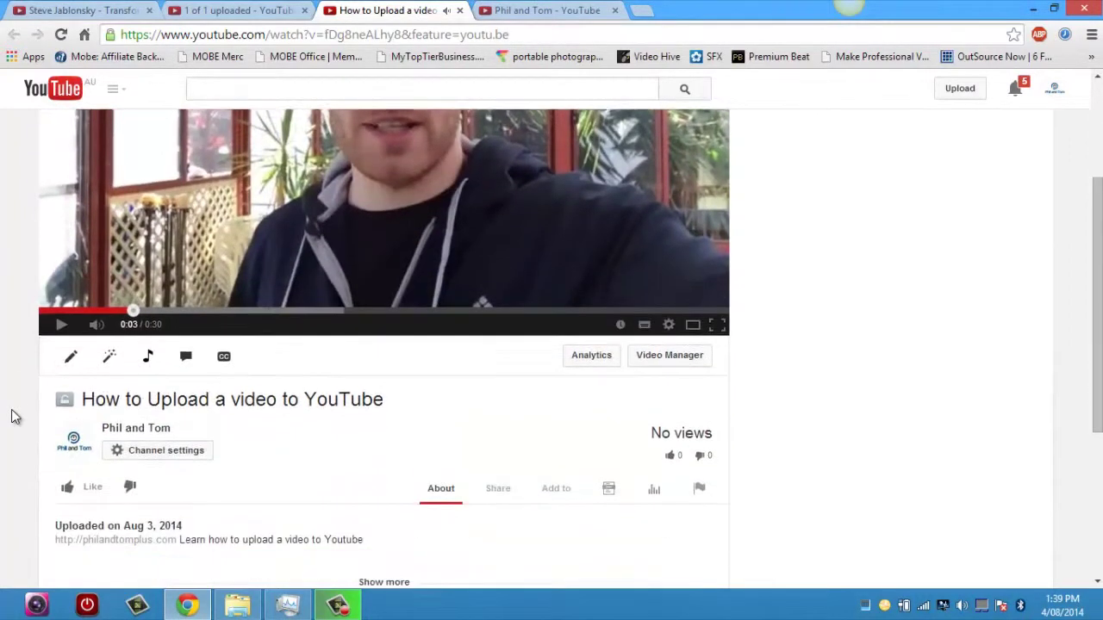
pyautogui.scroll(-1, 12, 417)
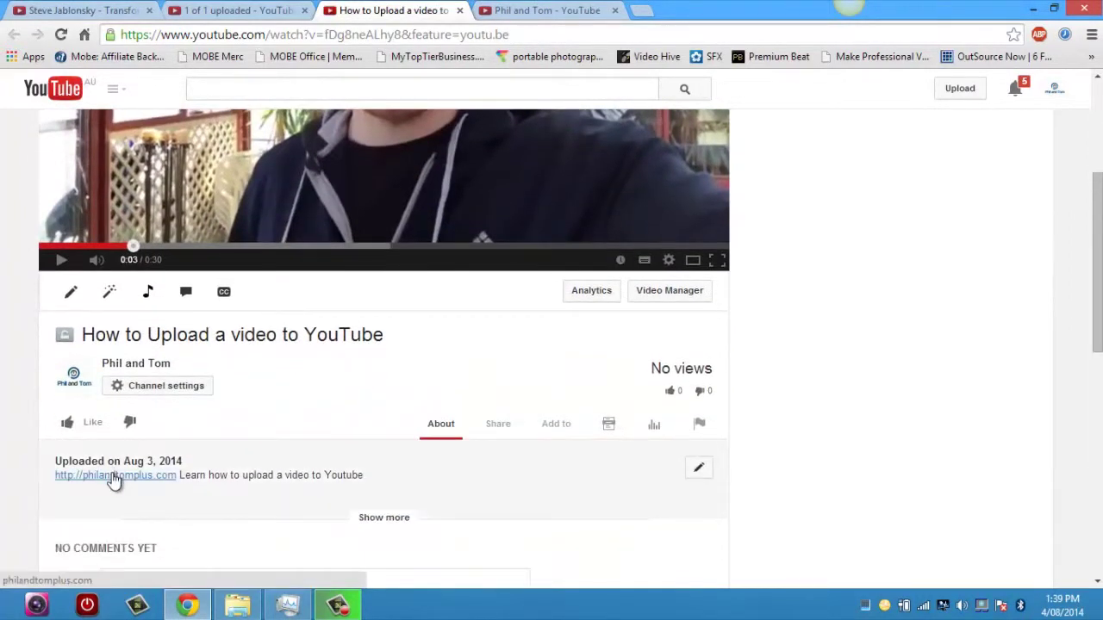
pyautogui.scroll(2, 2, 463)
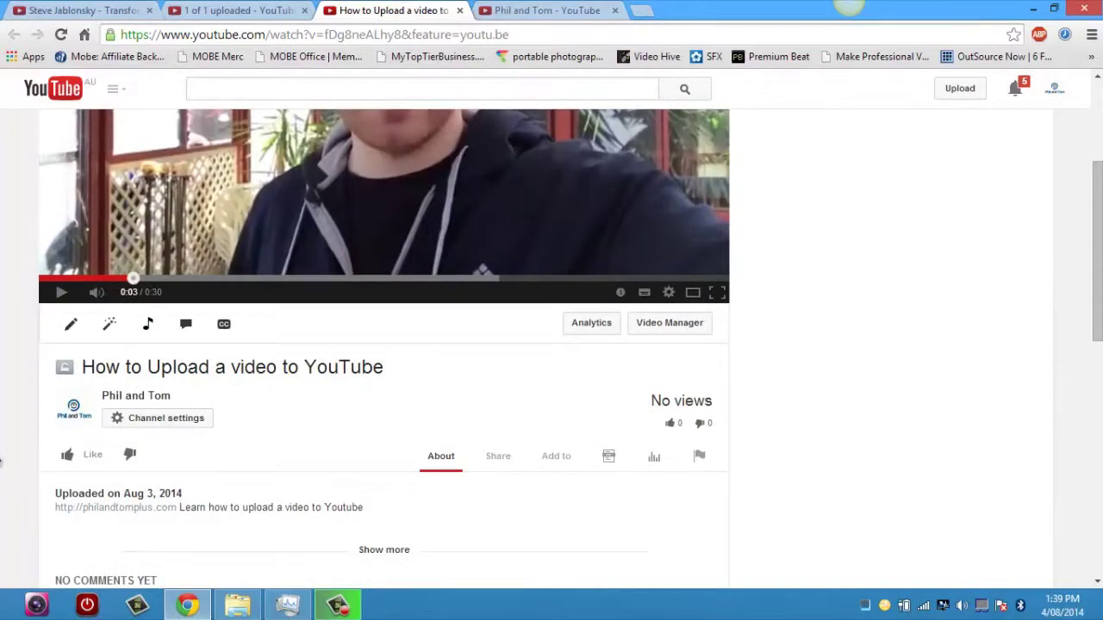
pyautogui.scroll(1, 2, 463)
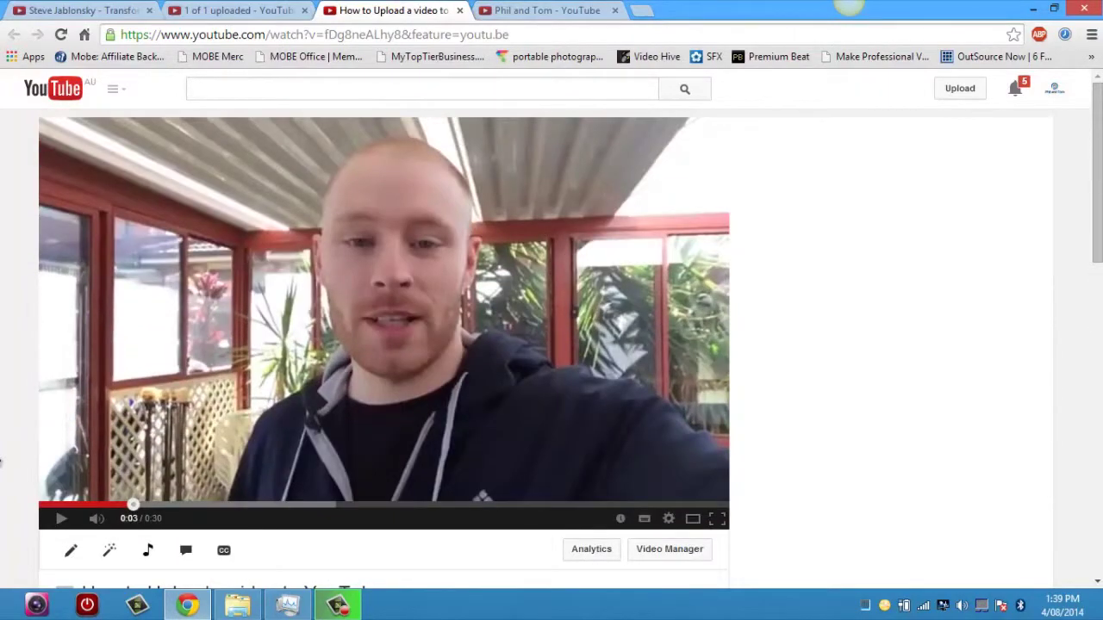
pyautogui.scroll(-1, 2, 462)
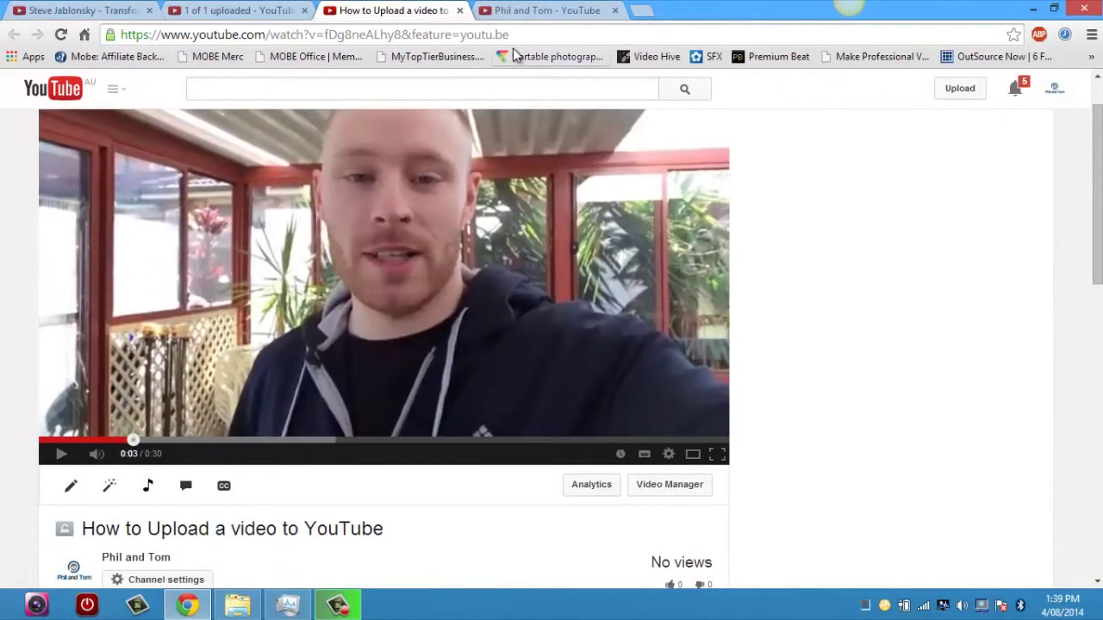
pyautogui.click(538, 10)
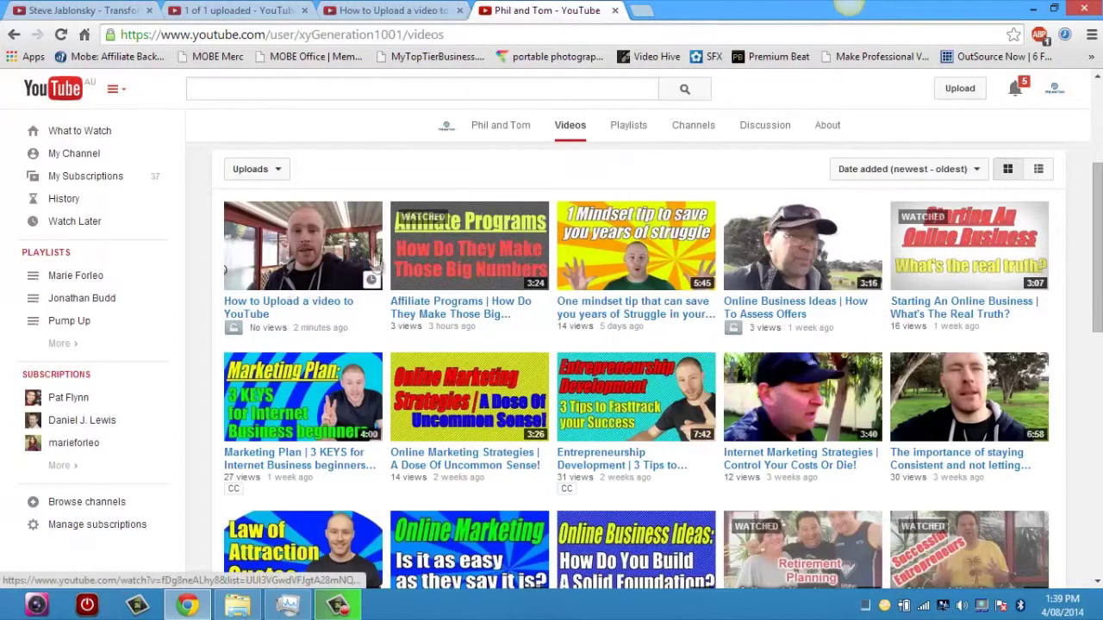